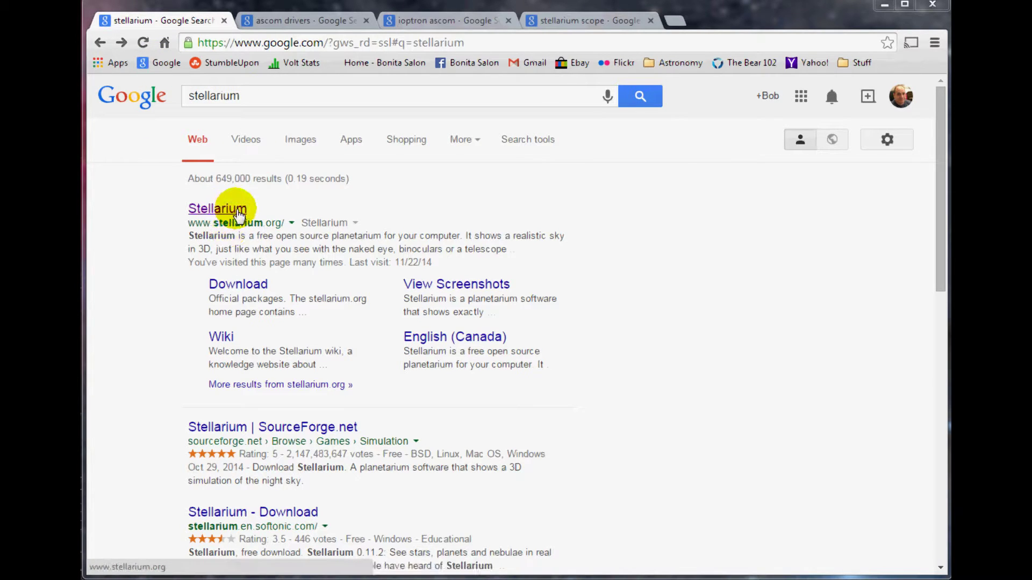
# Look through the ascom drivers, ioptron ascom and stellarium scope search results
pyautogui.click(296, 19)
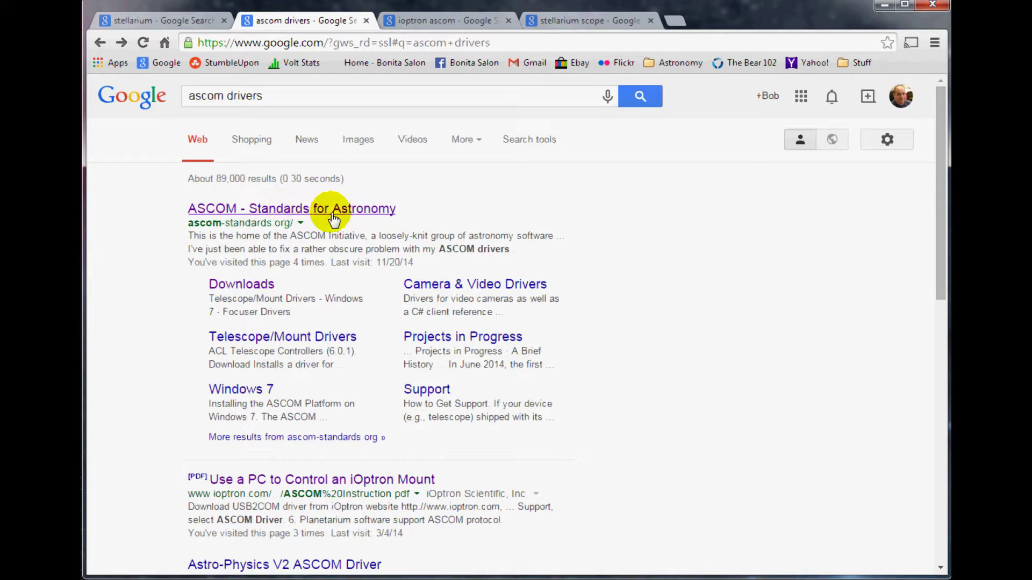
pyautogui.click(445, 24)
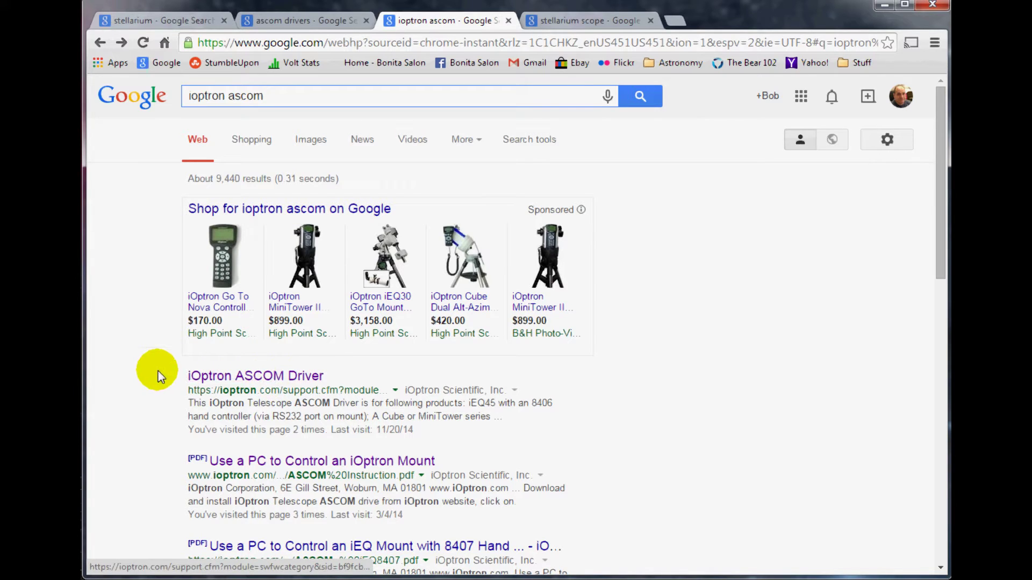
pyautogui.click(588, 21)
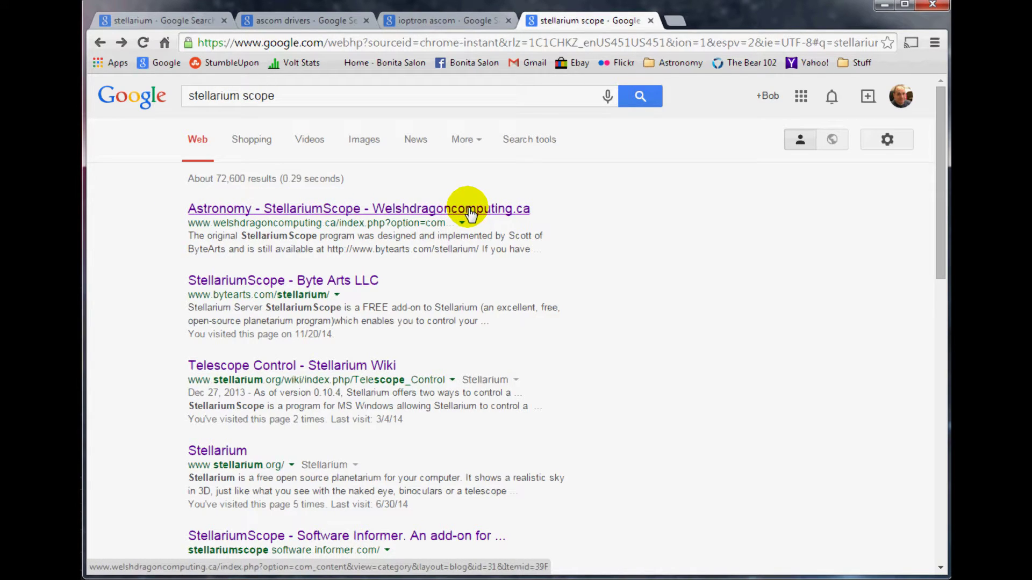
# From the Stellarium results, open stellarium.org and start the 64-bit Windows 0.13.1 download
pyautogui.click(149, 25)
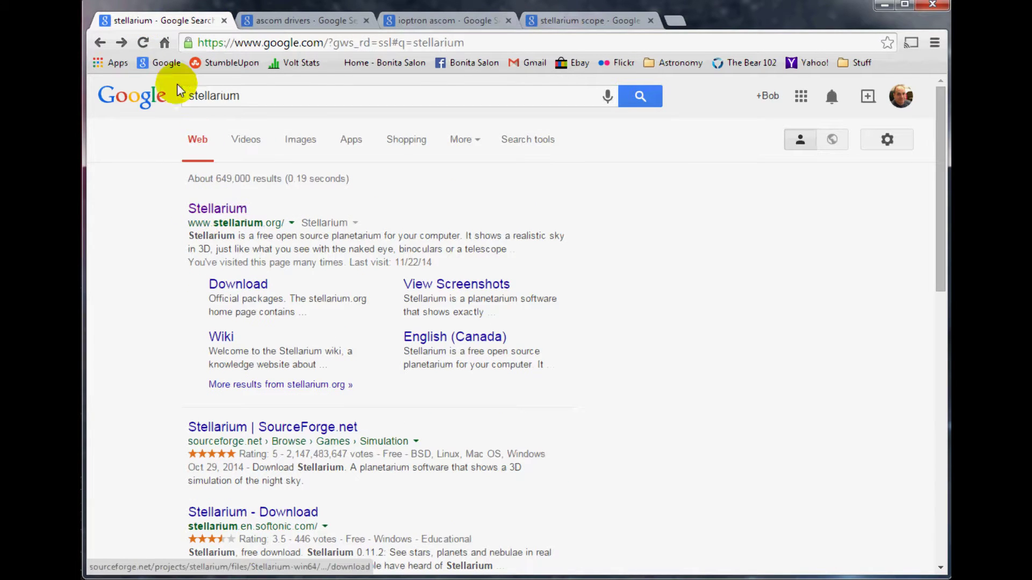
pyautogui.click(222, 209)
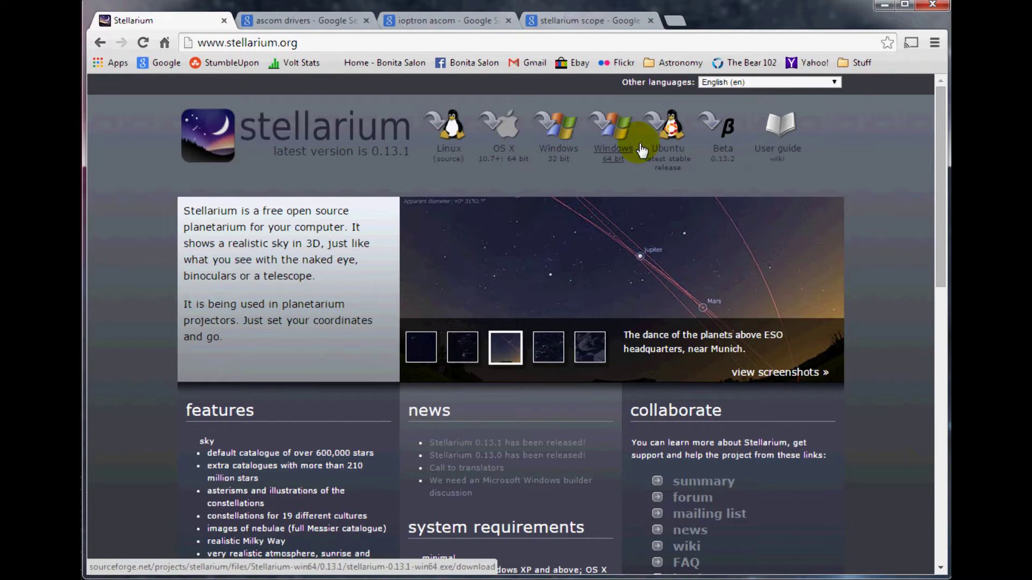
pyautogui.click(618, 157)
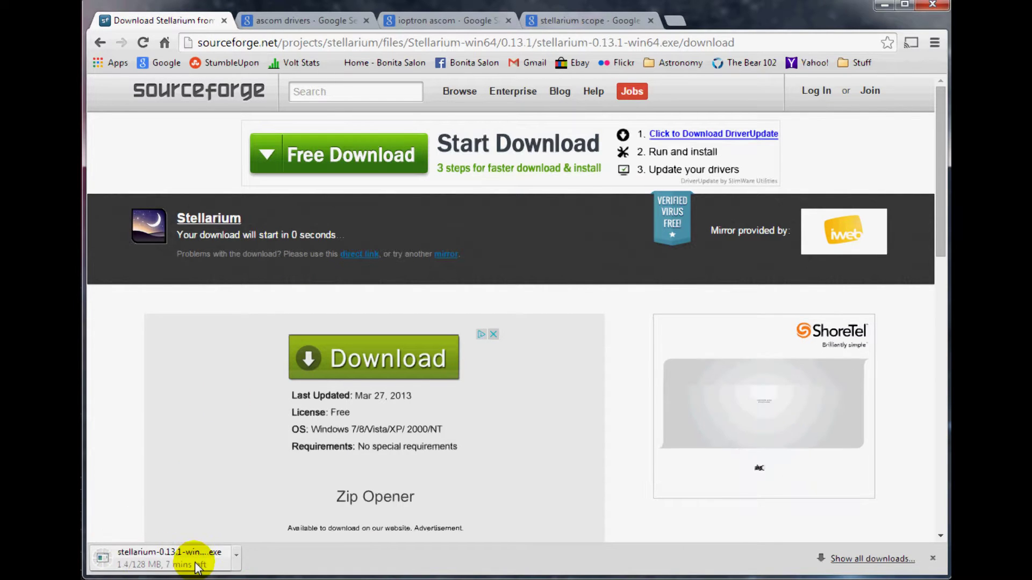
# Open ascom-standards.org from the ascom drivers results and download ASCOMPlatform61SP1.exe
pyautogui.click(305, 19)
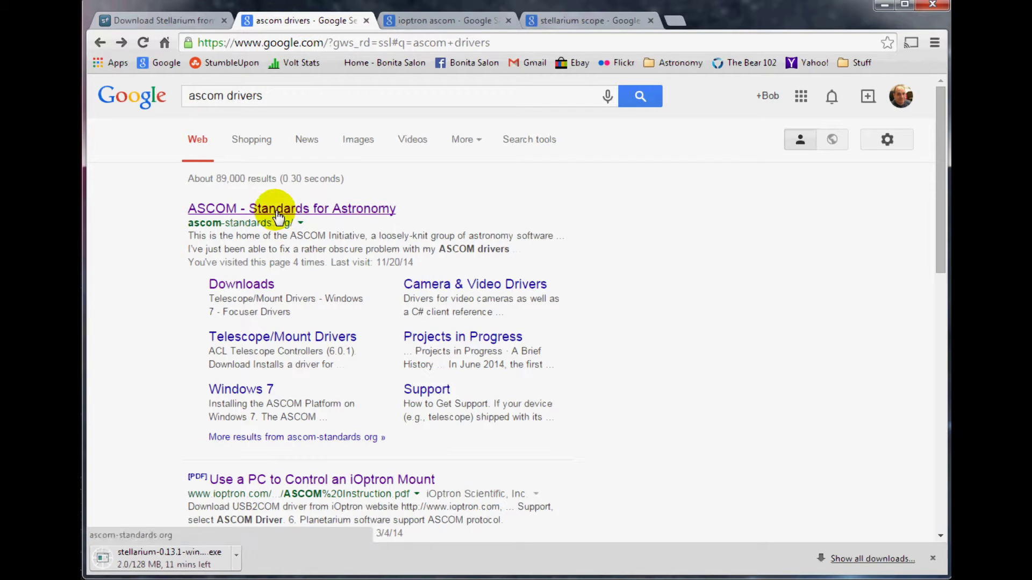
pyautogui.click(352, 214)
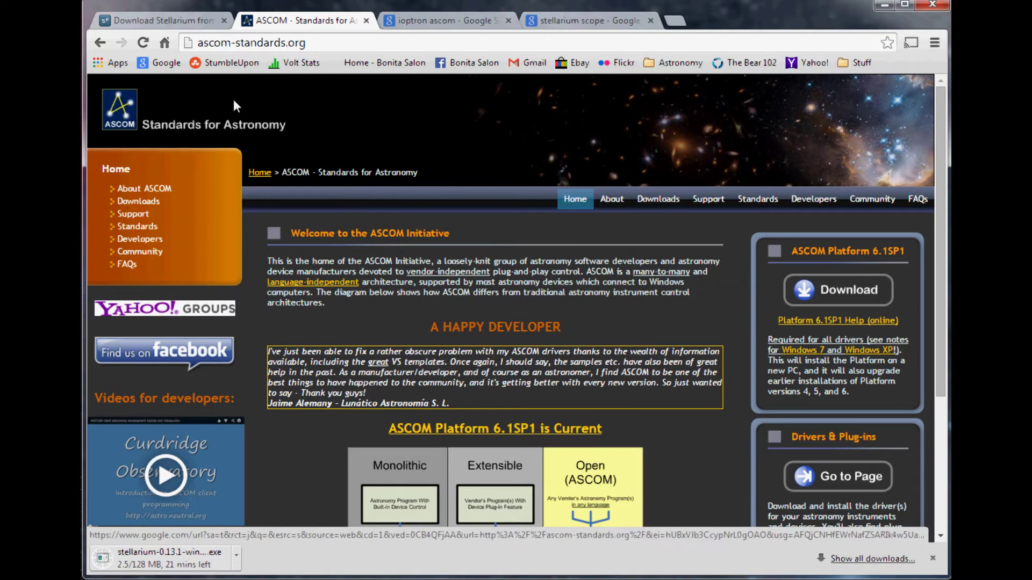
pyautogui.click(863, 296)
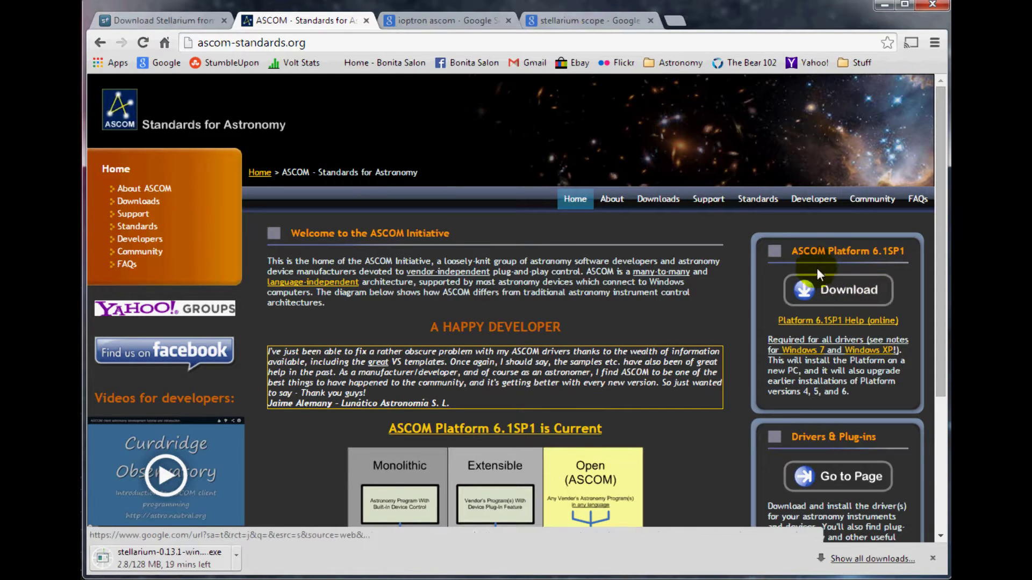
pyautogui.click(868, 256)
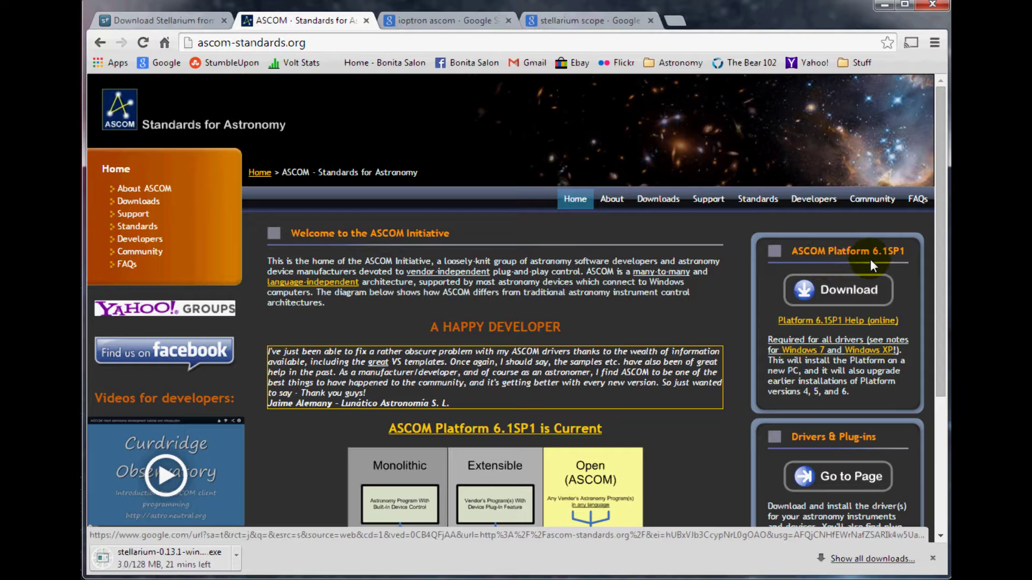
pyautogui.click(844, 296)
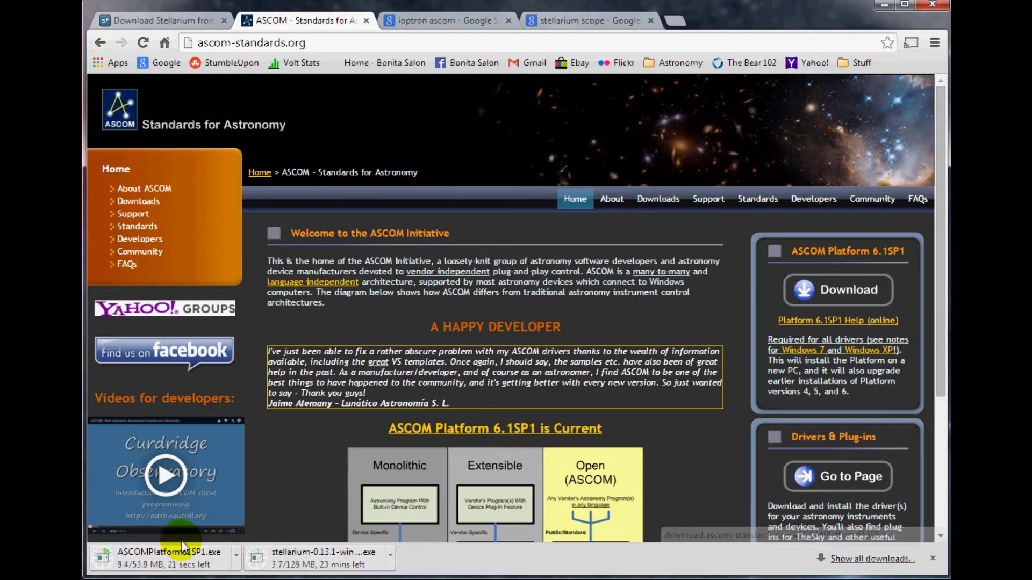
# Download the iOptron Telescope .NET ASCOM Driver Installer 2.40 from iOptron's support page
pyautogui.click(440, 19)
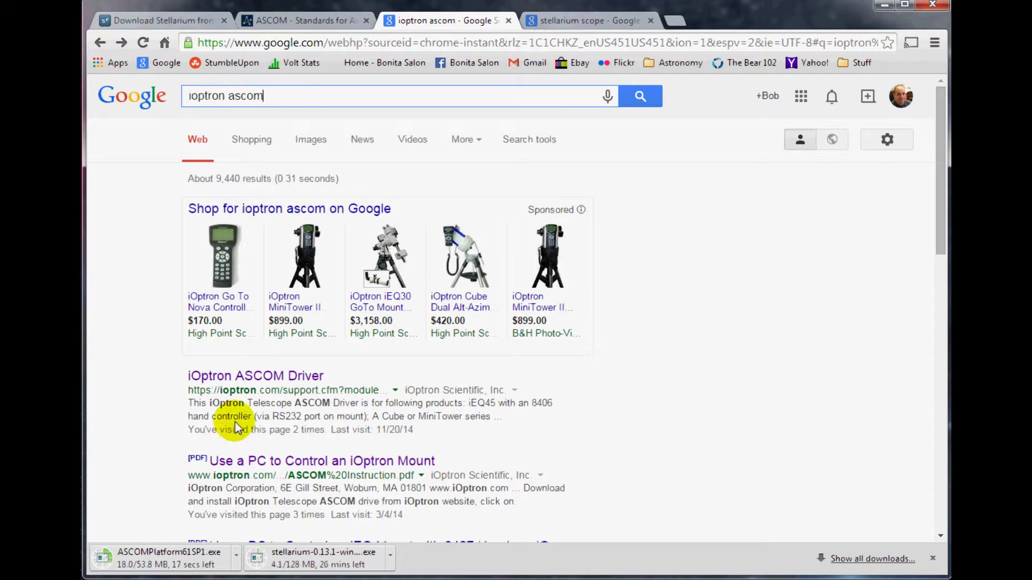
pyautogui.click(260, 378)
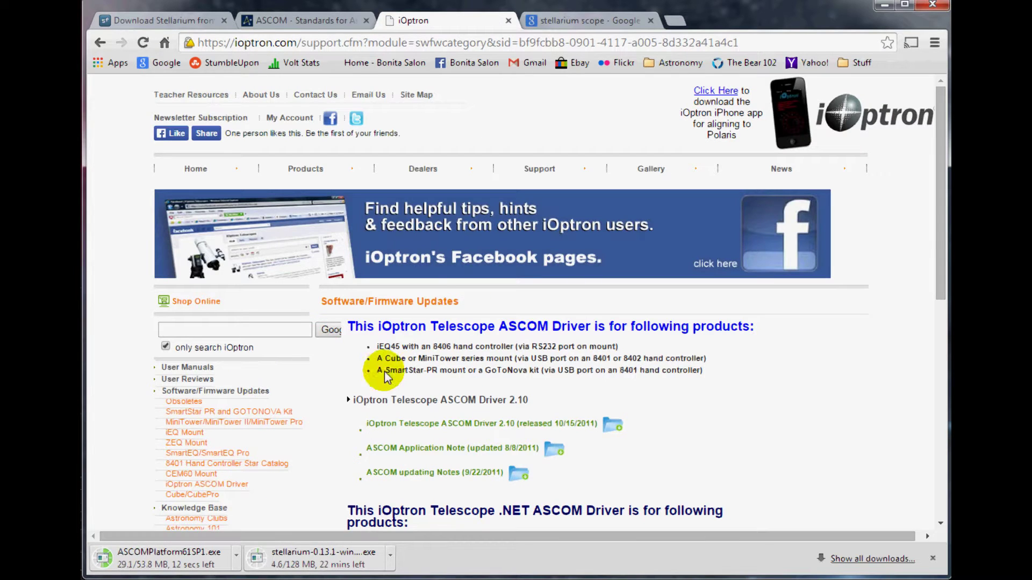
pyautogui.scroll(-4, 594, 421)
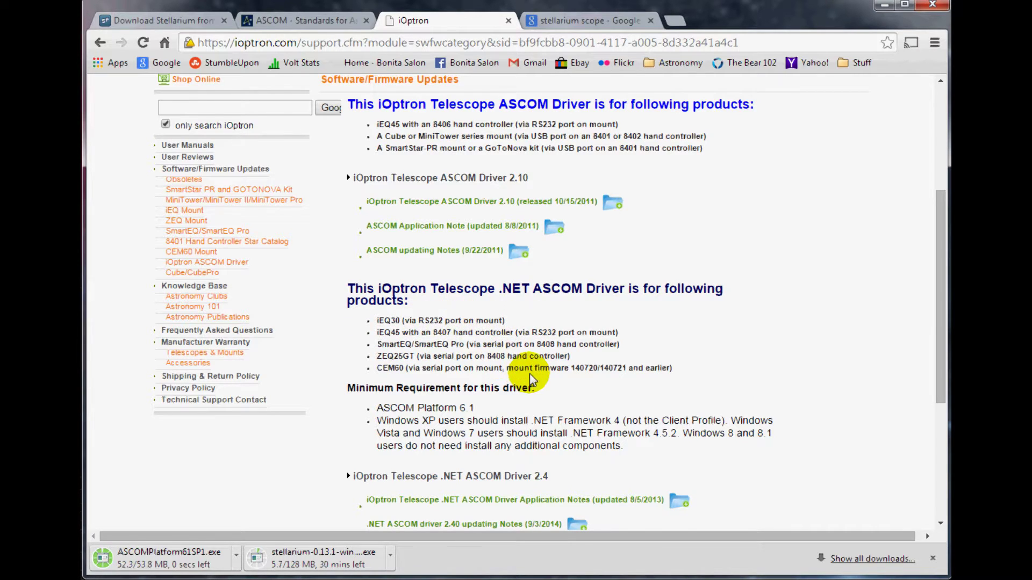
pyautogui.scroll(-1, 530, 374)
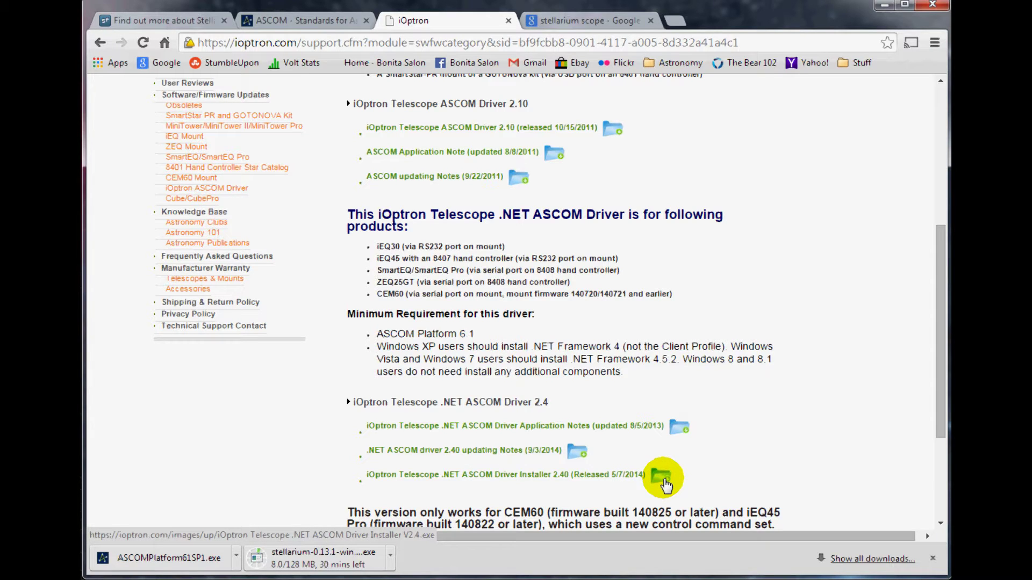
pyautogui.click(664, 481)
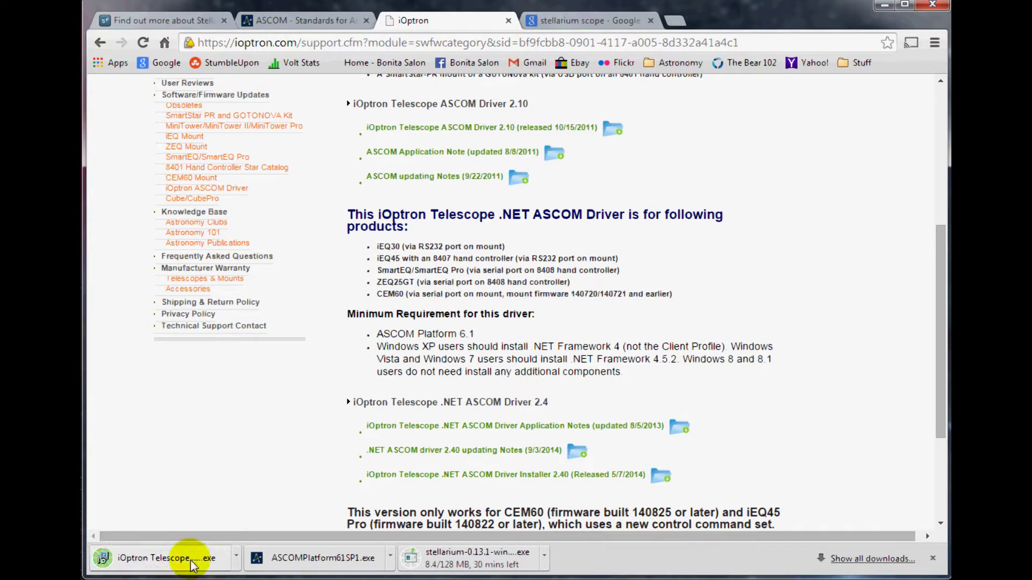
# Download Setup_StellariumScopeWD_20141109.exe from the Welsh Dragon Computing StellariumScope page
pyautogui.click(571, 20)
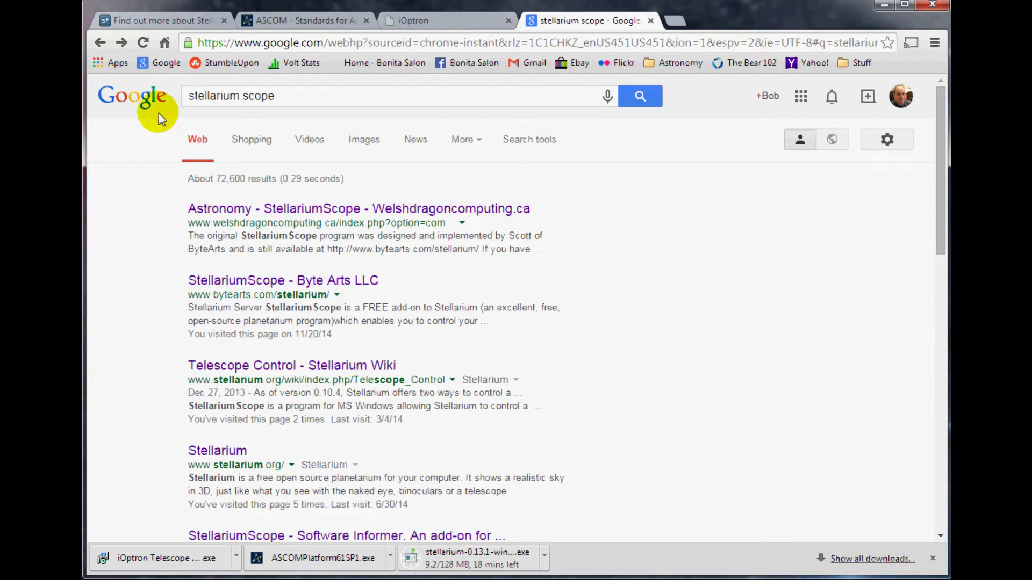
pyautogui.click(302, 211)
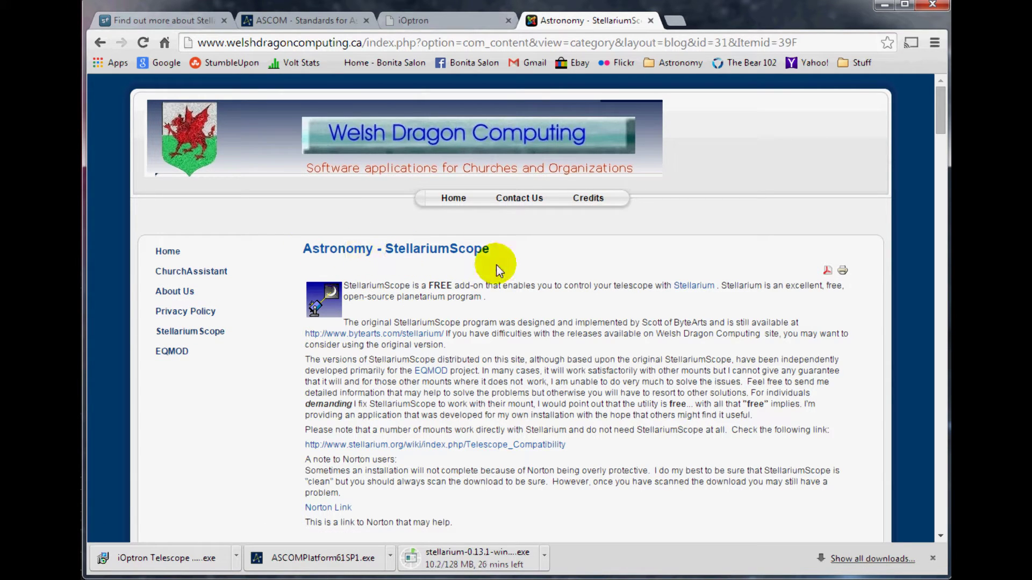
pyautogui.scroll(-5, 516, 360)
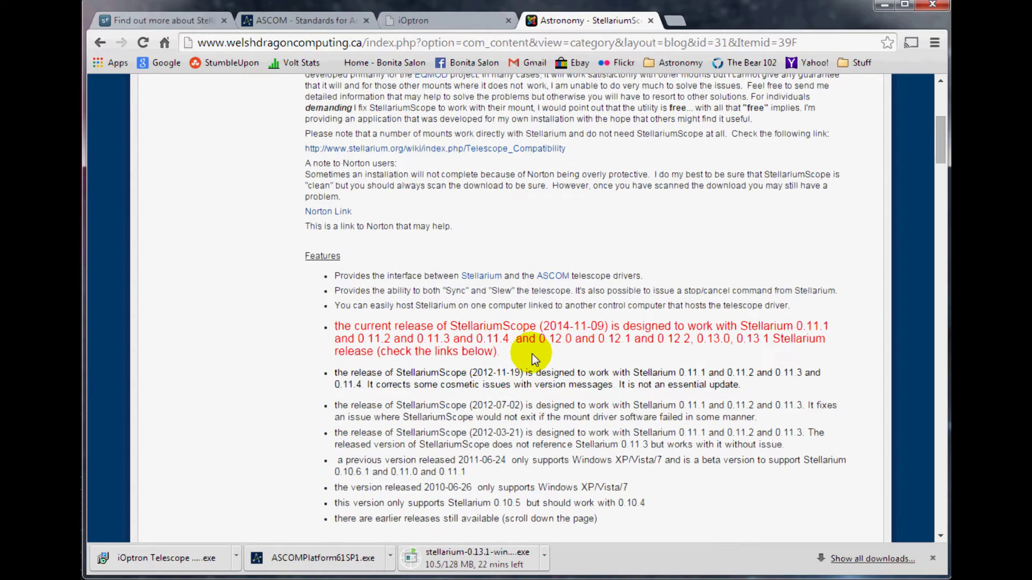
pyautogui.scroll(-15, 534, 359)
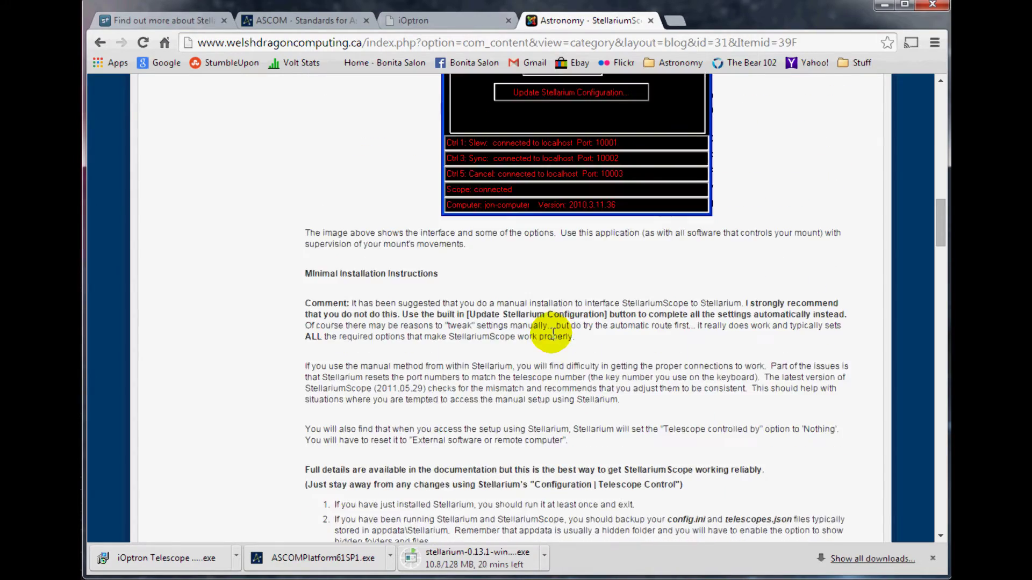
pyautogui.scroll(-17, 553, 334)
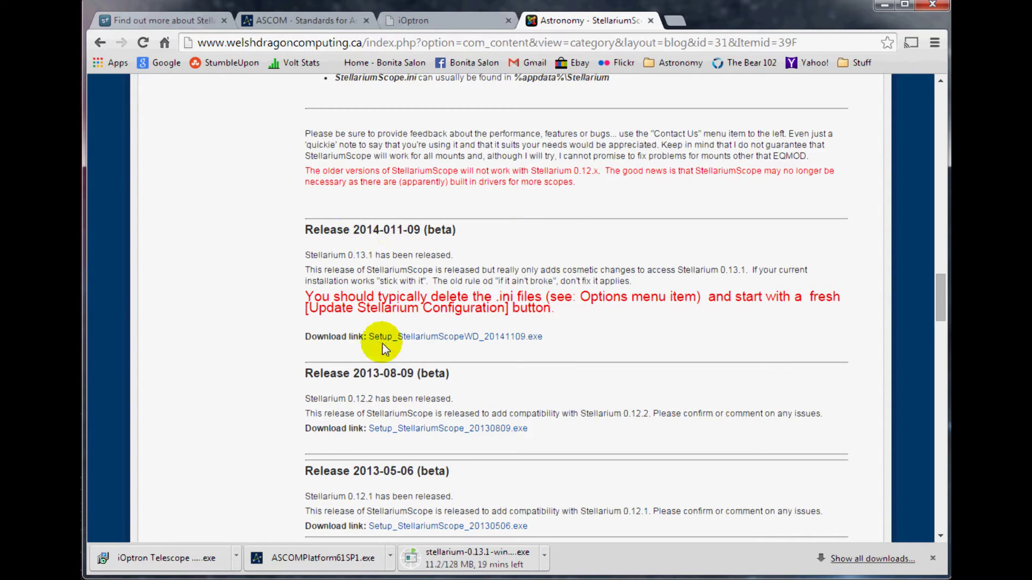
pyautogui.click(462, 344)
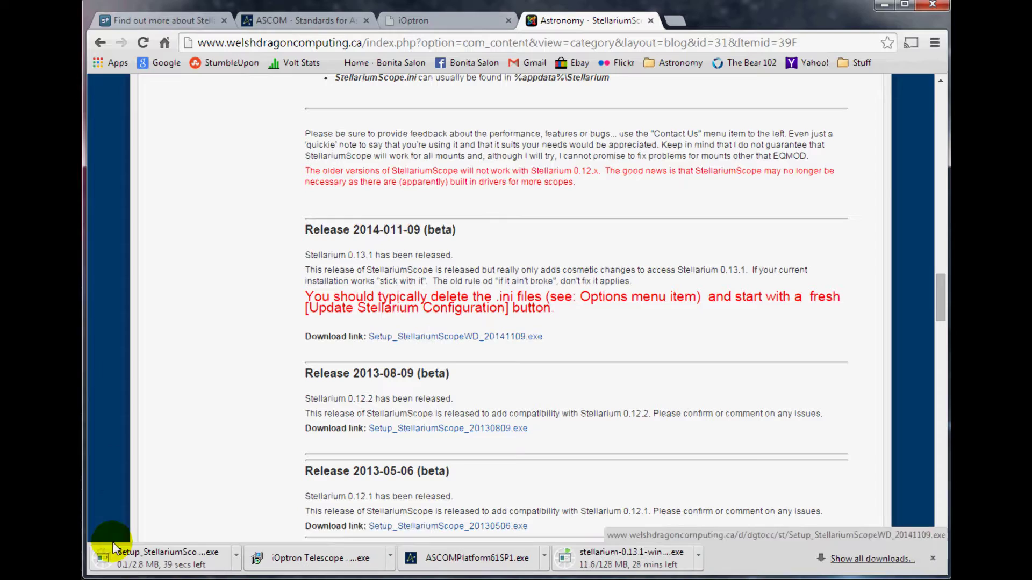
pyautogui.click(100, 559)
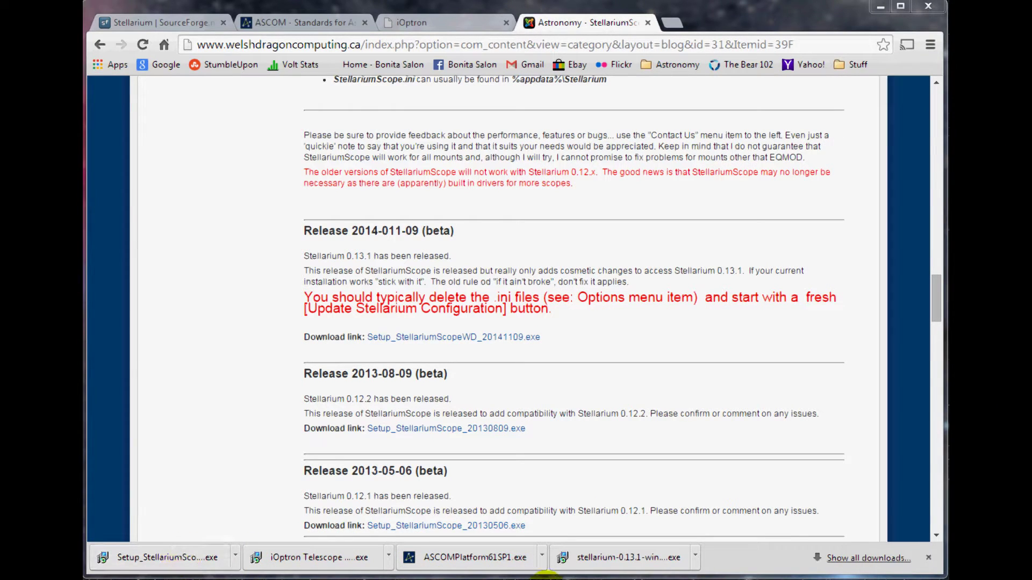
# Run the Stellarium 0.13.1 installer, confirm the language and accept the license agreement
pyautogui.click(607, 561)
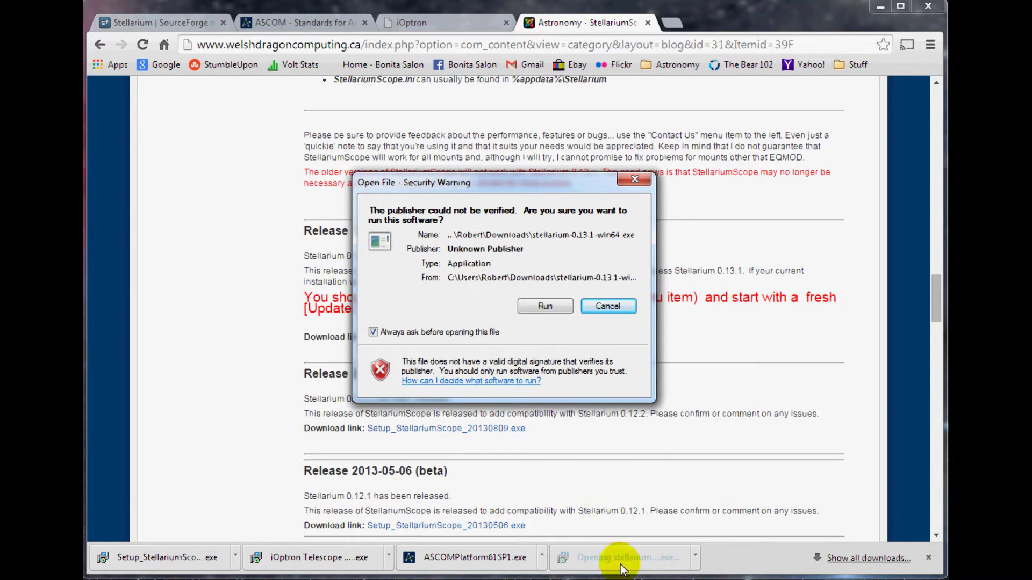
pyautogui.click(544, 308)
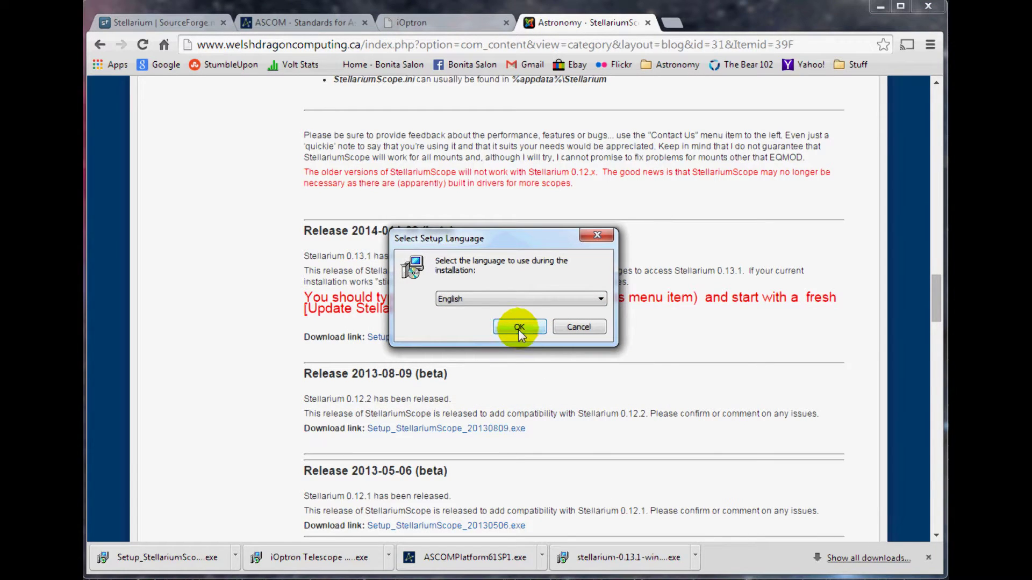
pyautogui.click(520, 328)
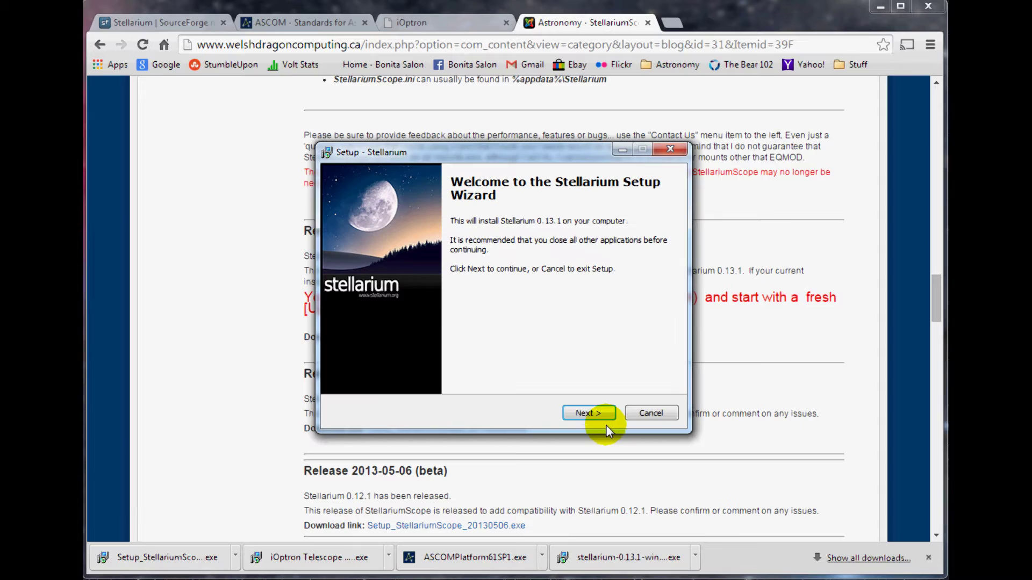
pyautogui.click(586, 414)
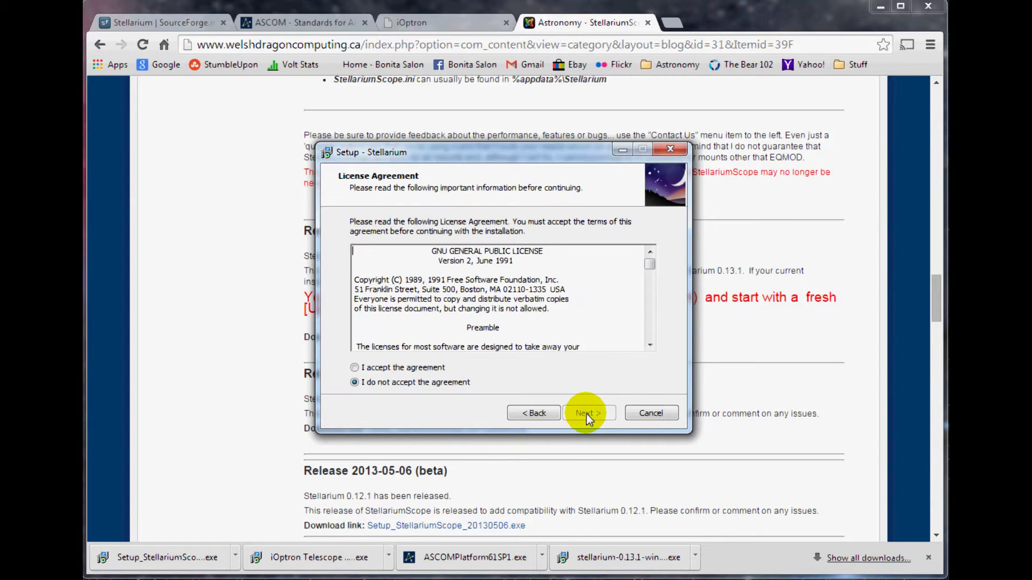
pyautogui.click(357, 368)
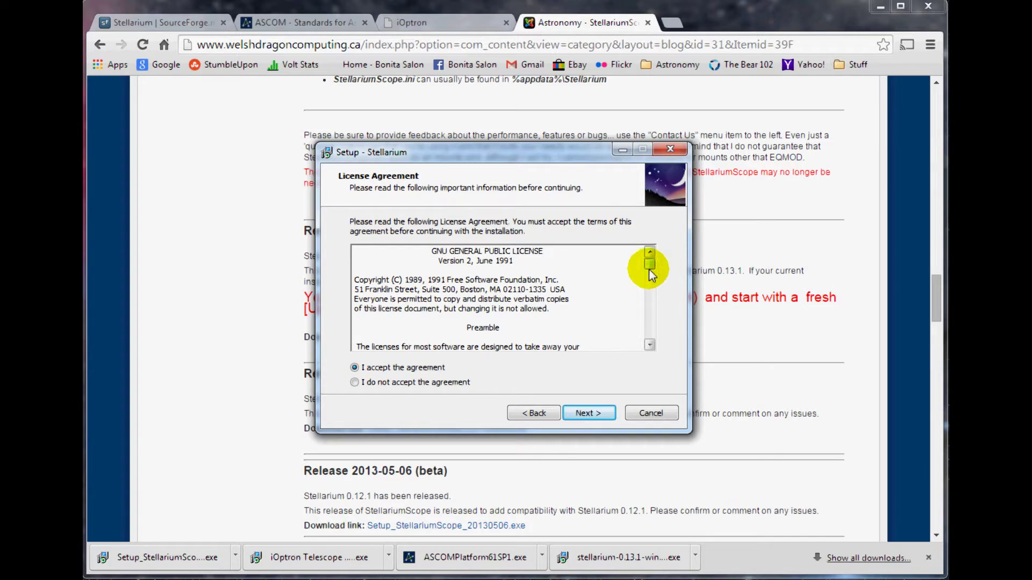
pyautogui.moveTo(649, 268); pyautogui.dragTo(646, 354)
# Install with the default folder, Start Menu and desktop icon, skipping README.rtf, then finish
pyautogui.click(591, 413)
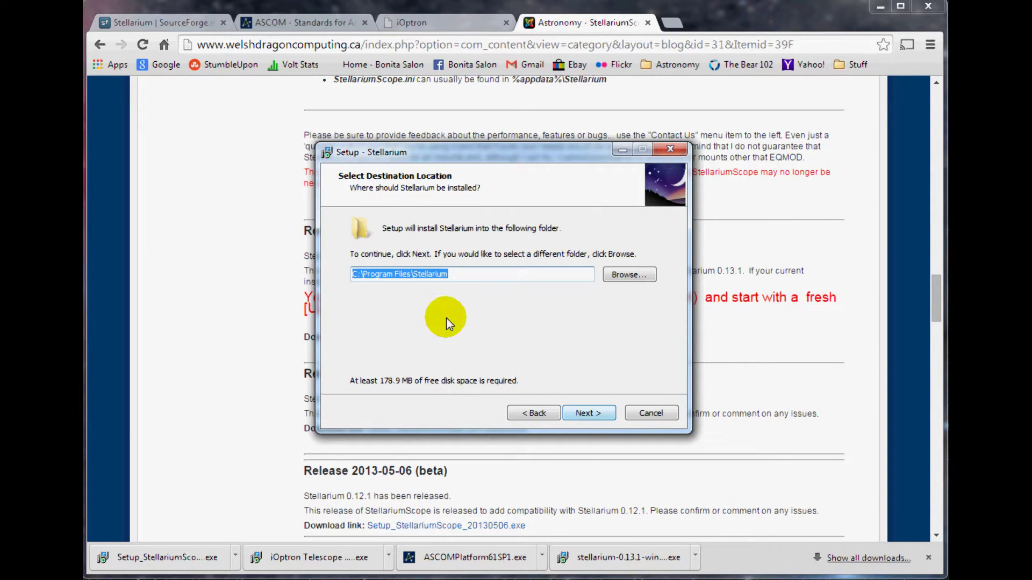
pyautogui.click(591, 418)
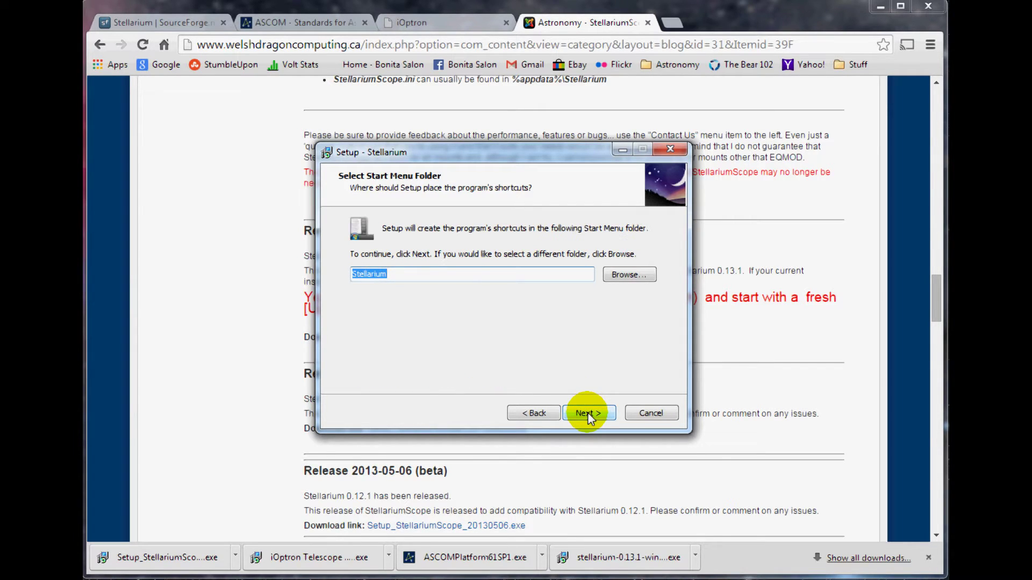
pyautogui.click(593, 417)
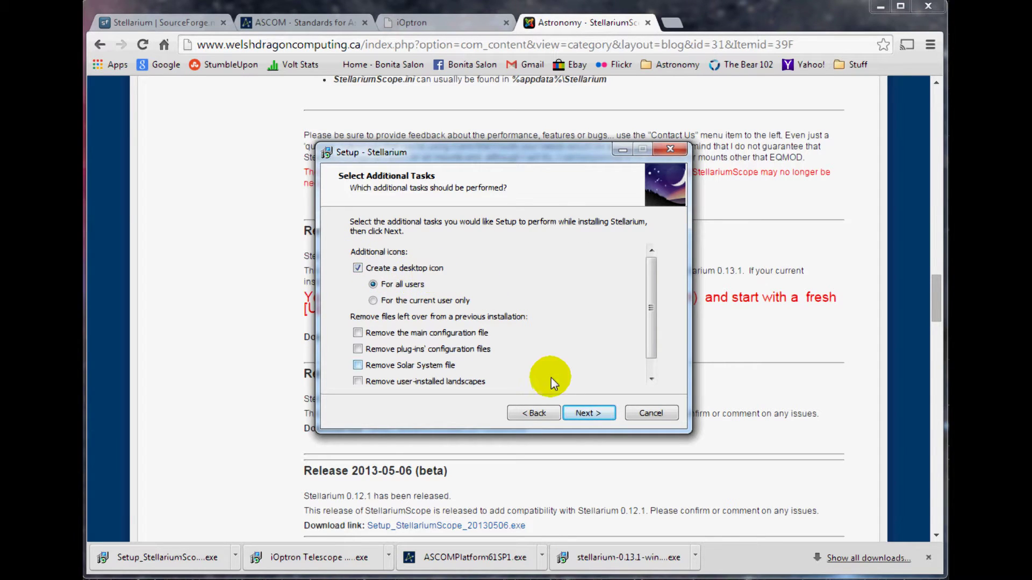
pyautogui.click(586, 413)
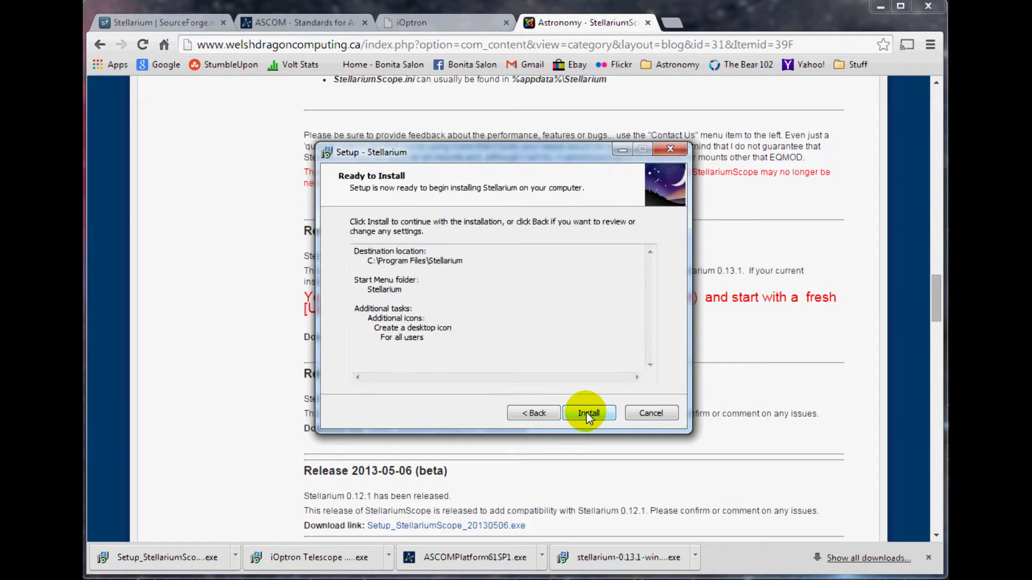
pyautogui.click(586, 413)
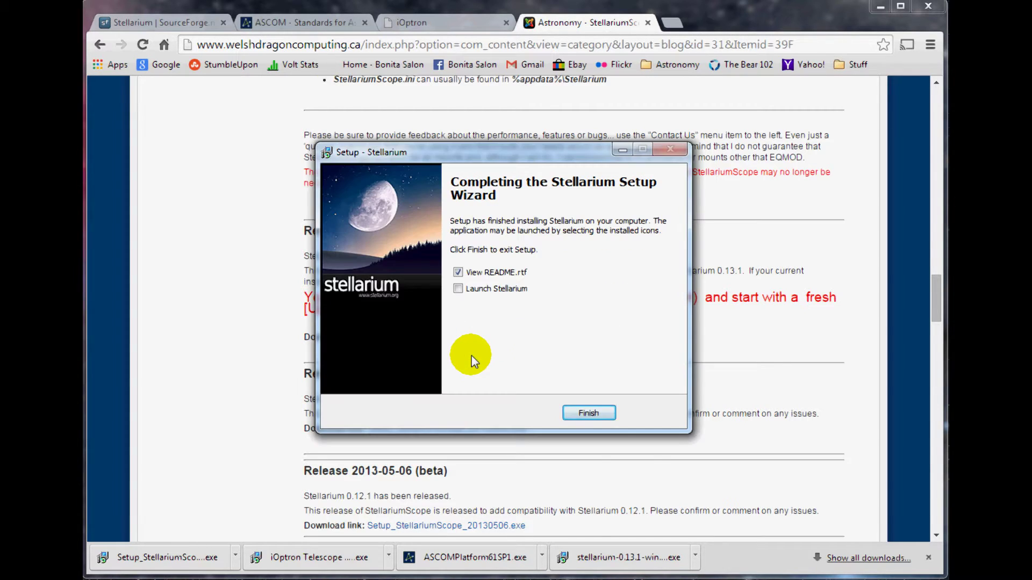
pyautogui.click(458, 273)
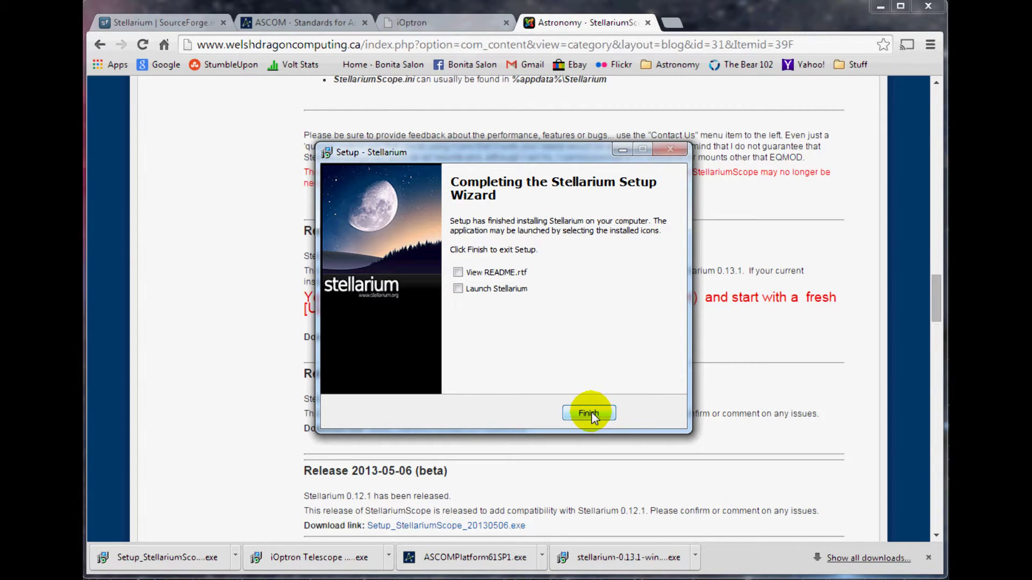
pyautogui.click(589, 413)
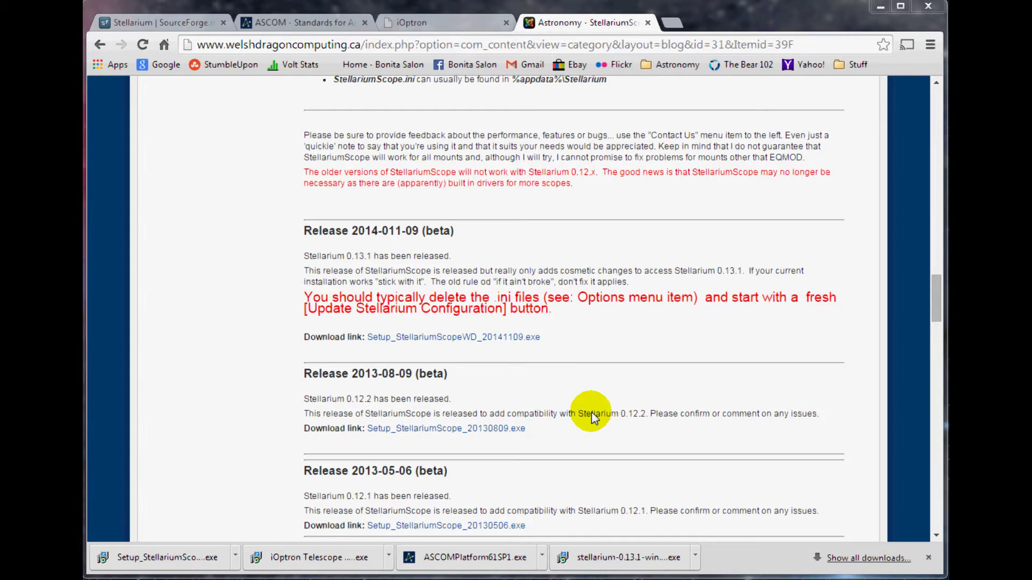
# Run ASCOMPlatform61SP1.exe past the security warning and install it via the InstallAware wizard
pyautogui.click(457, 562)
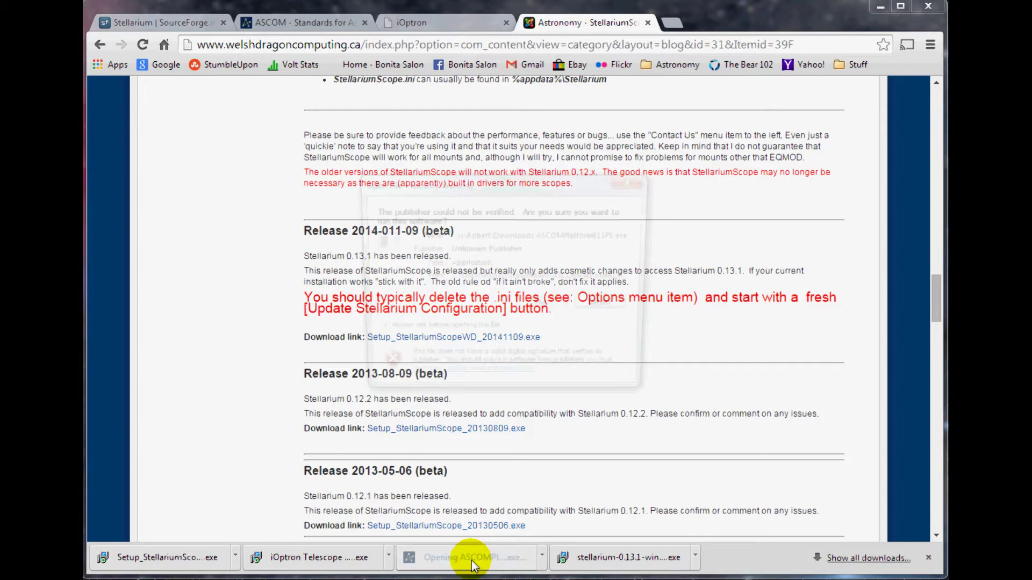
pyautogui.click(546, 307)
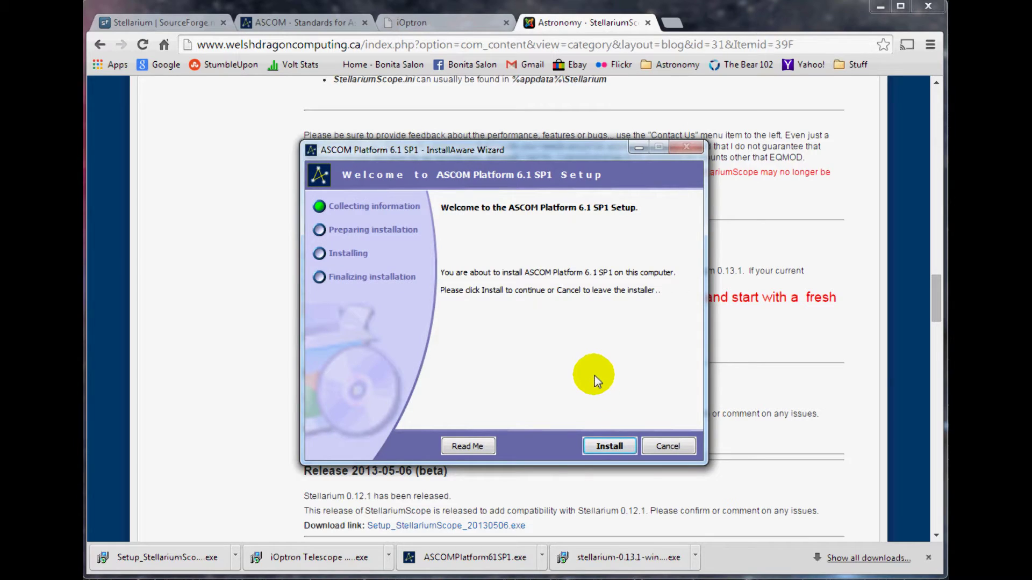
pyautogui.click(610, 446)
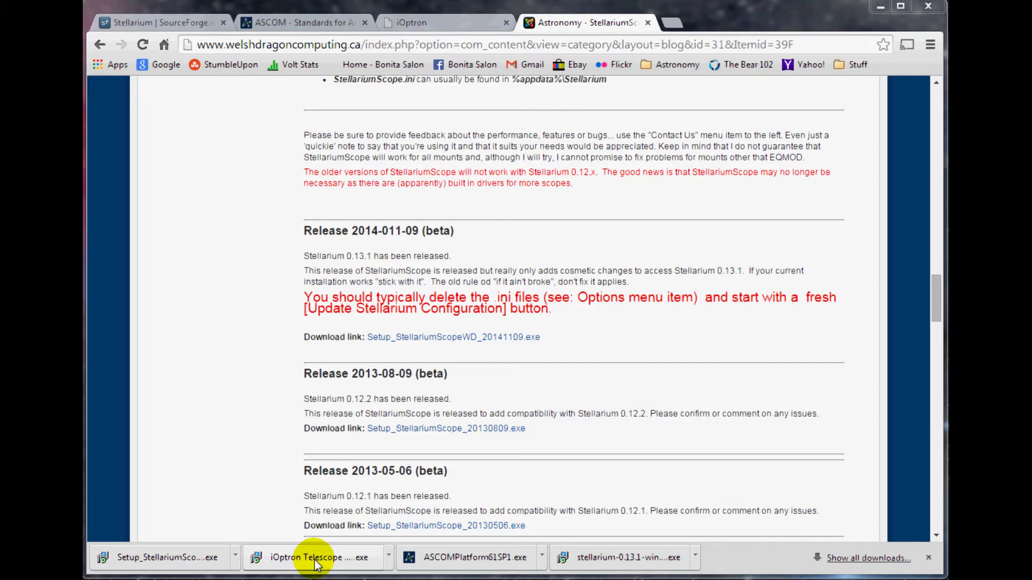
# Run the iOptron .NET ASCOM Driver 2.40 installer, accept its license, install and finish
pyautogui.click(315, 560)
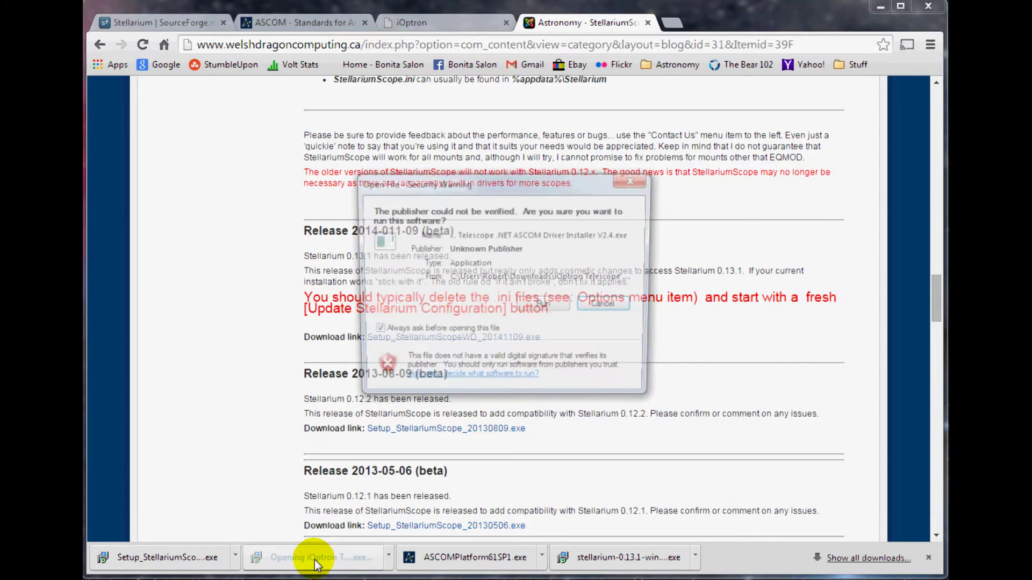
pyautogui.click(548, 306)
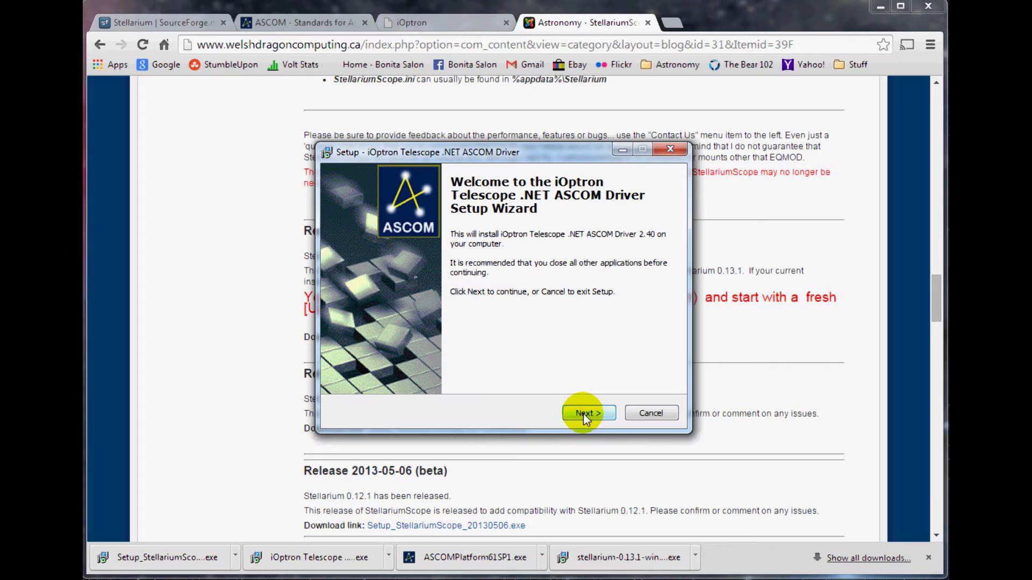
pyautogui.click(585, 413)
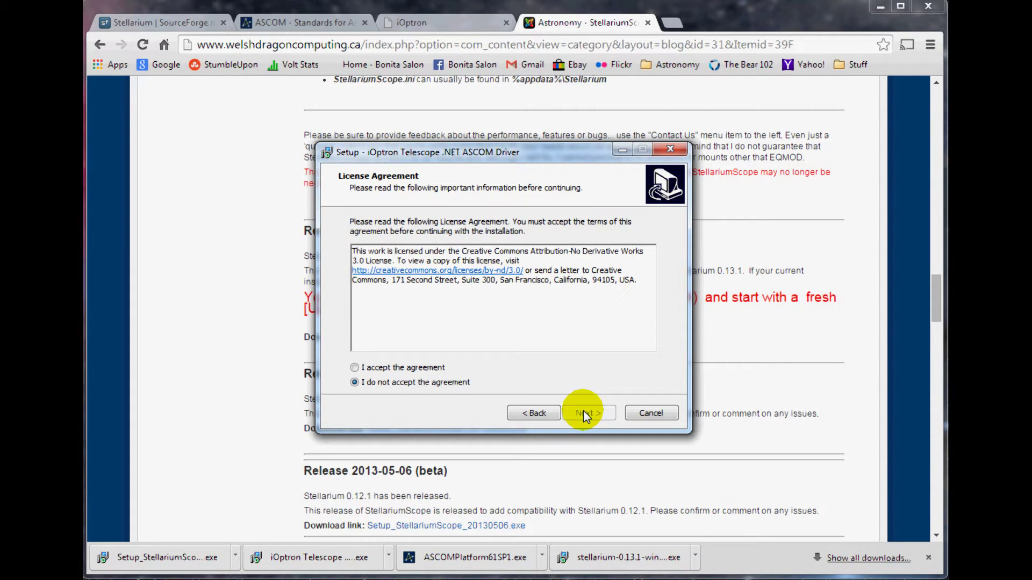
pyautogui.click(354, 368)
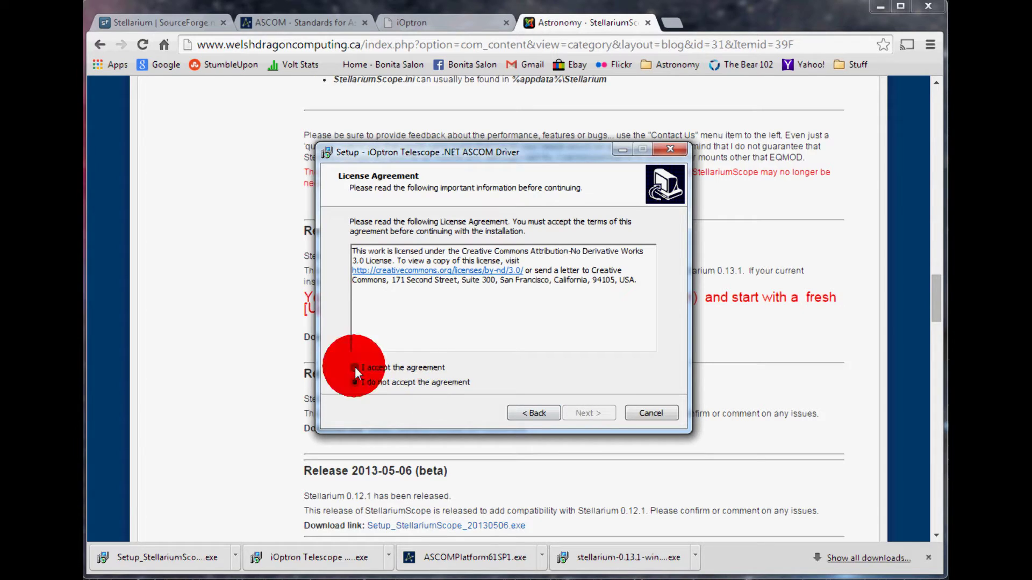
pyautogui.click(587, 414)
pyautogui.click(586, 414)
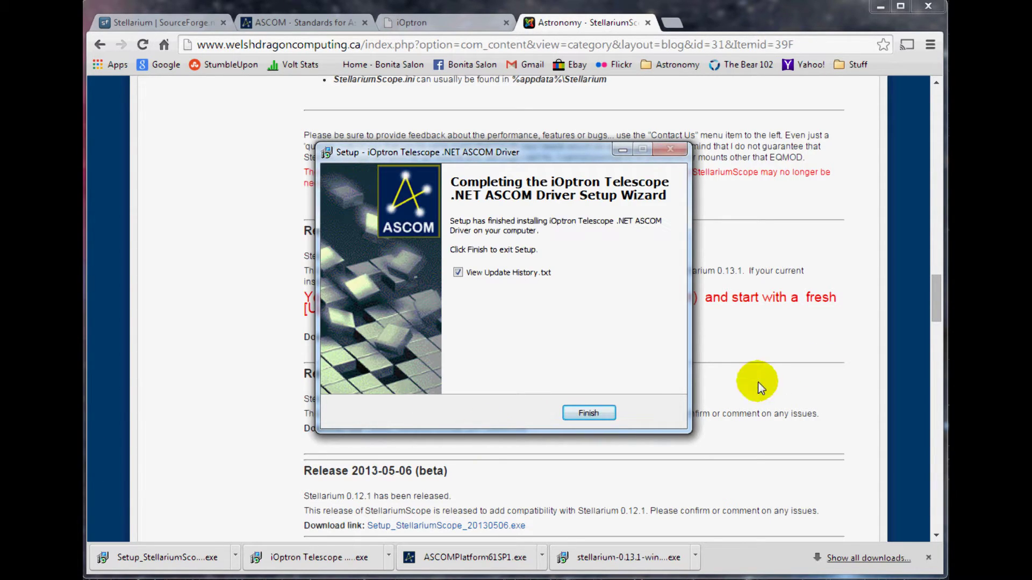
pyautogui.click(592, 413)
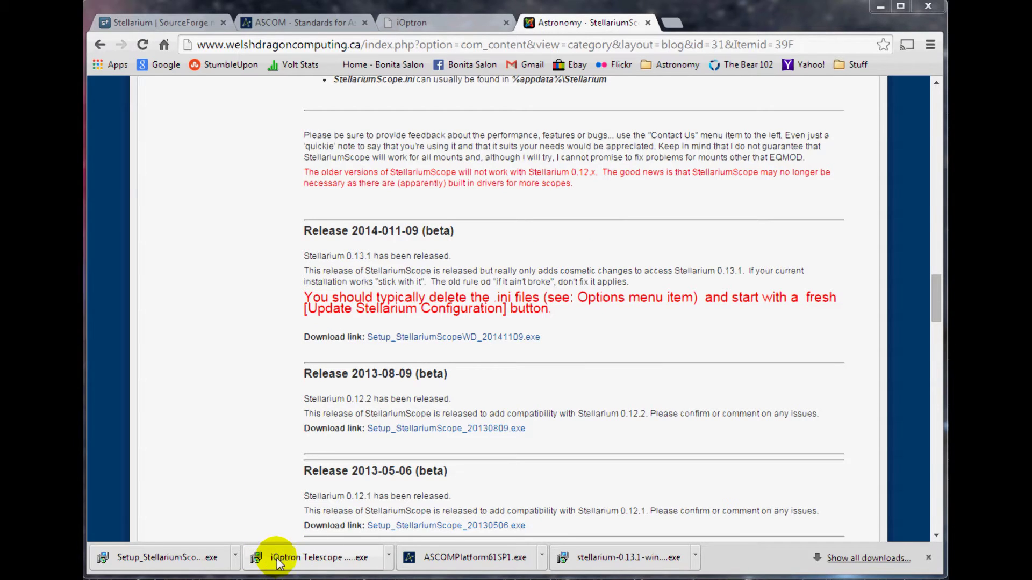
# Run the StellariumScope installer past the security warning and accept its license agreement
pyautogui.click(156, 562)
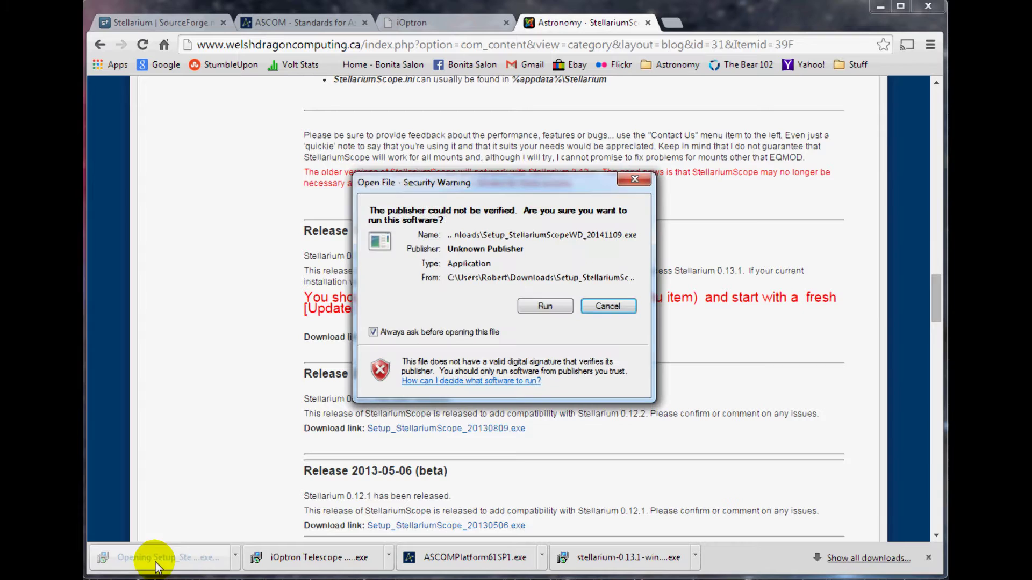
pyautogui.click(554, 305)
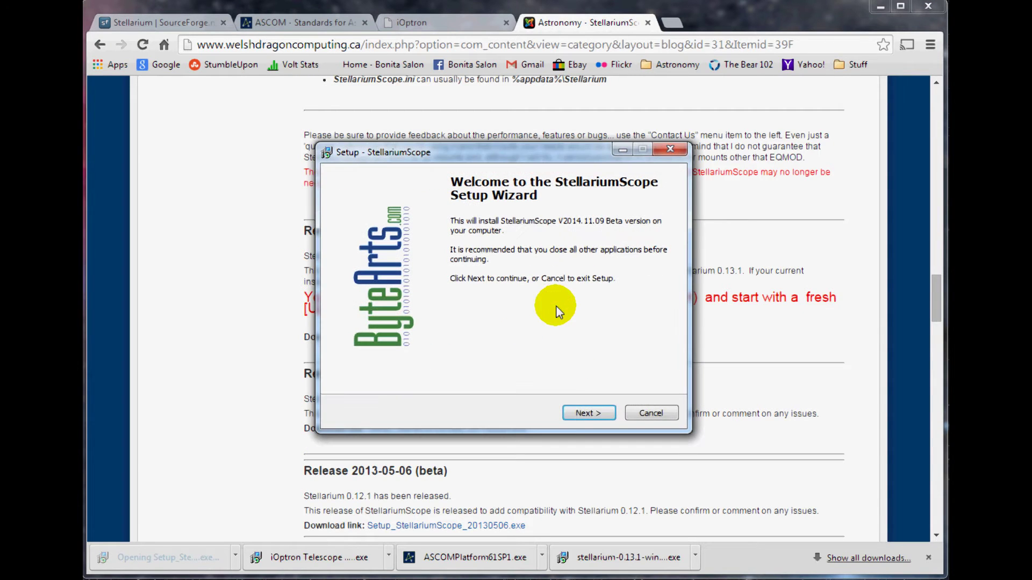
pyautogui.click(594, 414)
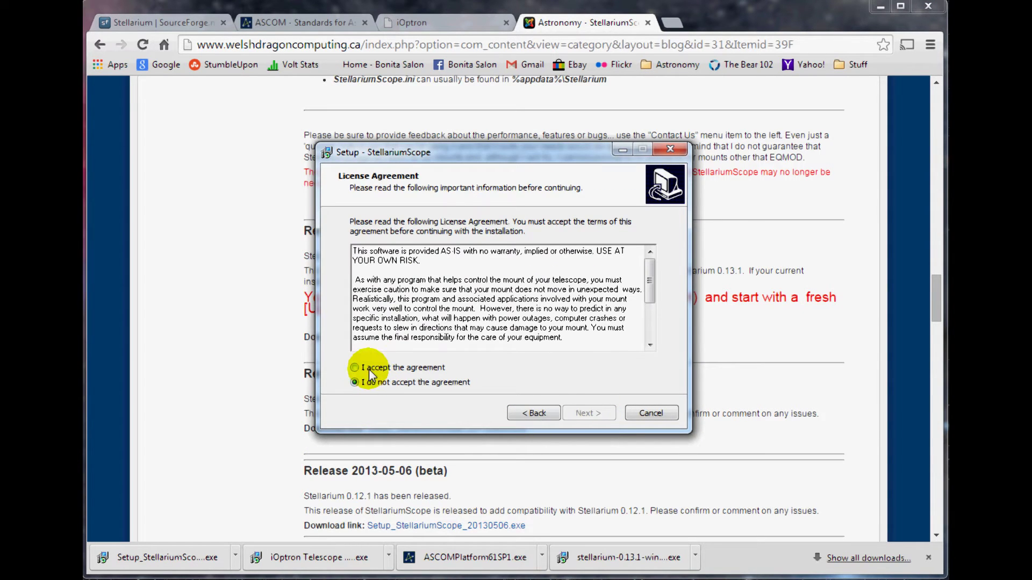
pyautogui.click(357, 369)
pyautogui.click(593, 413)
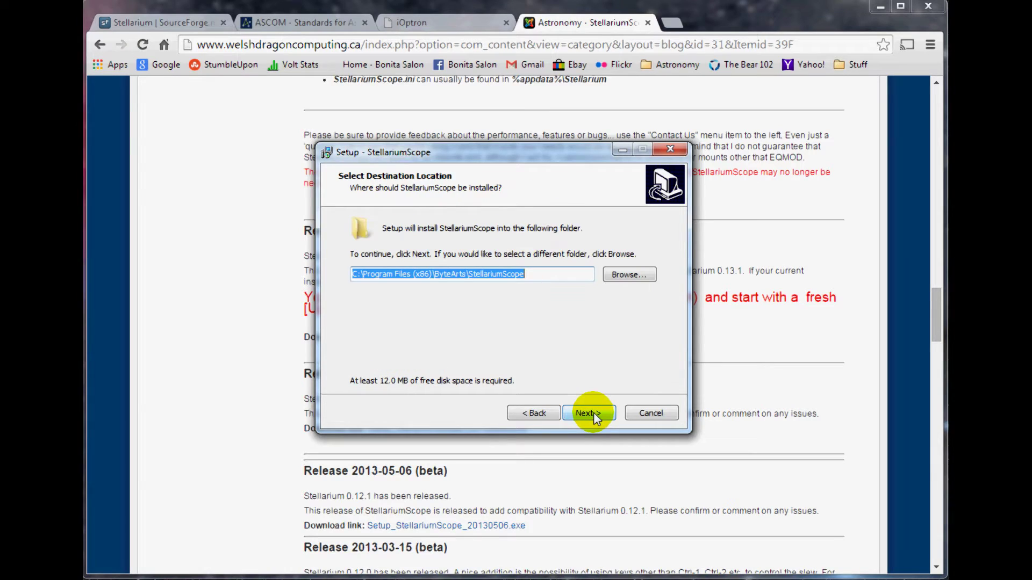
# Keep the default folders, add a desktop icon, install StellariumScope and finish
pyautogui.click(593, 415)
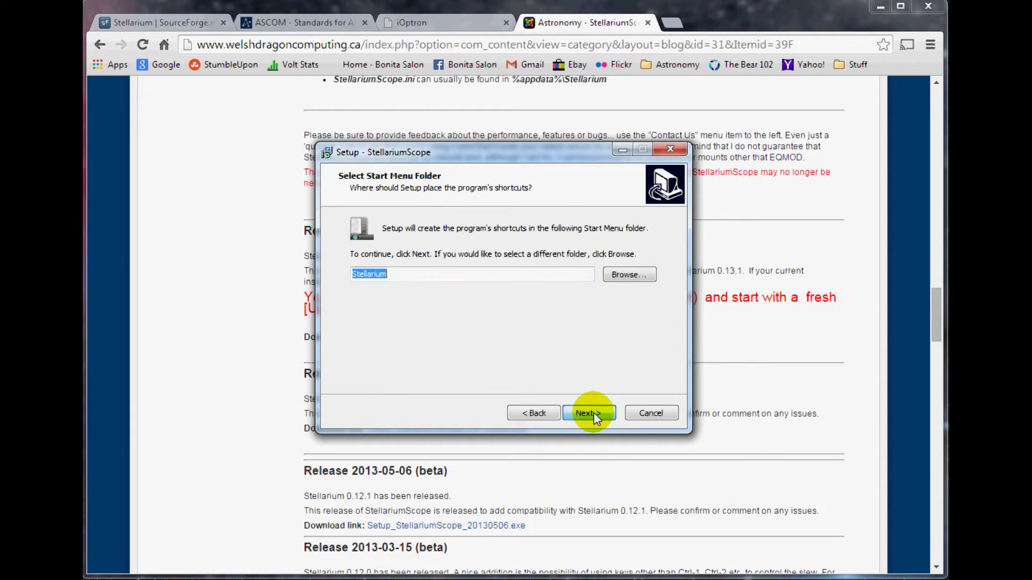
pyautogui.click(593, 415)
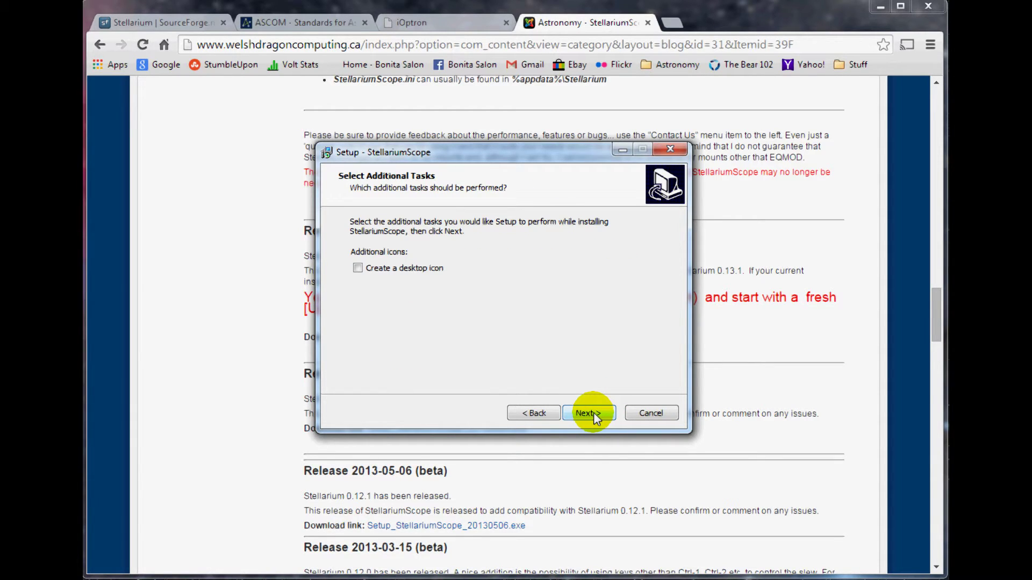
pyautogui.click(357, 268)
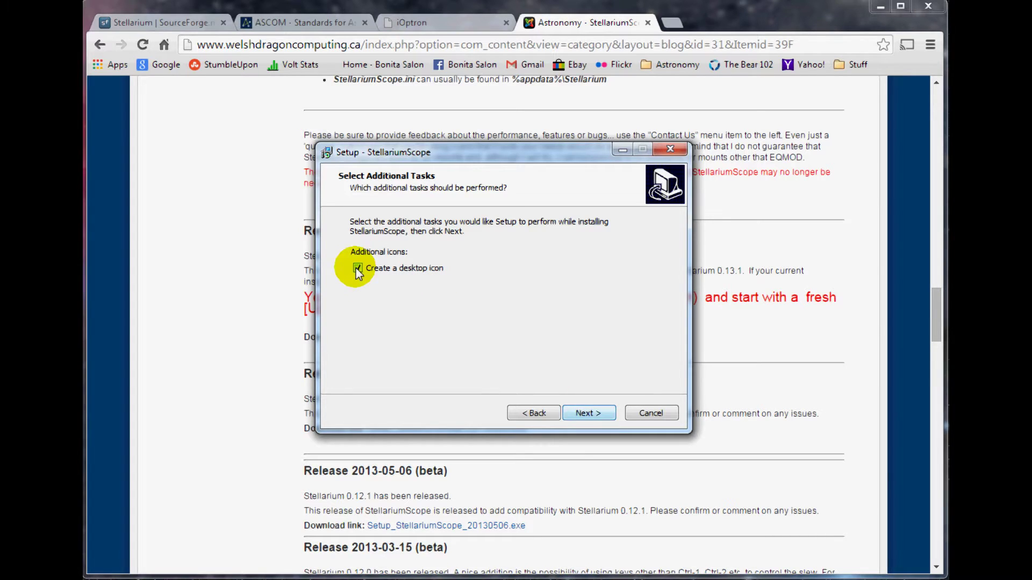
pyautogui.click(594, 414)
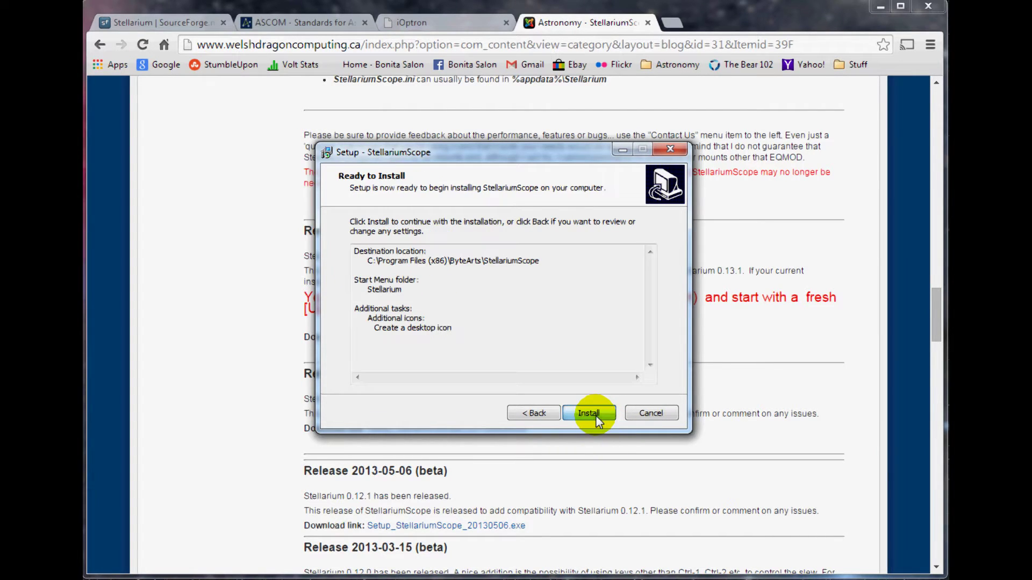
pyautogui.click(591, 414)
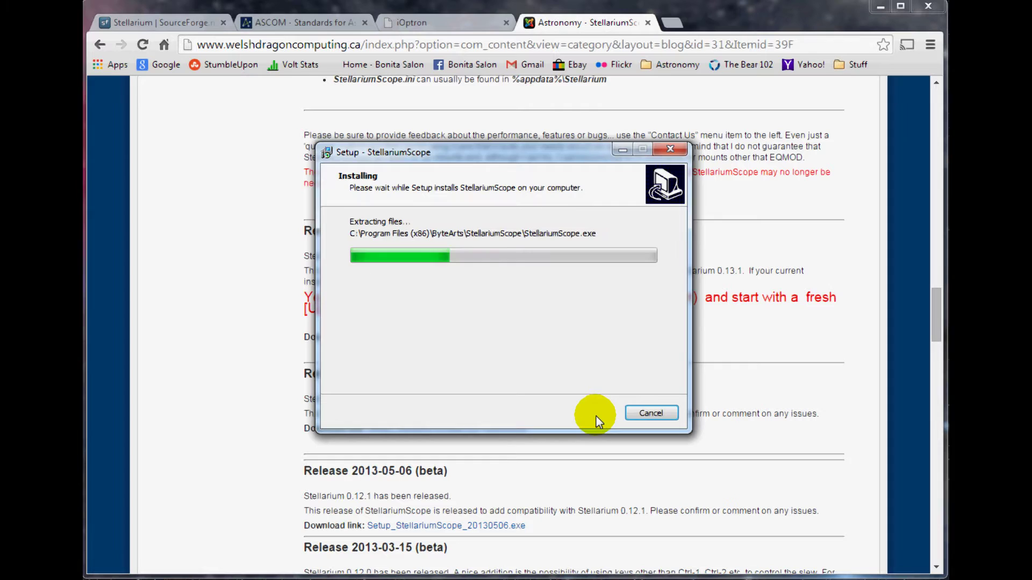
pyautogui.click(589, 413)
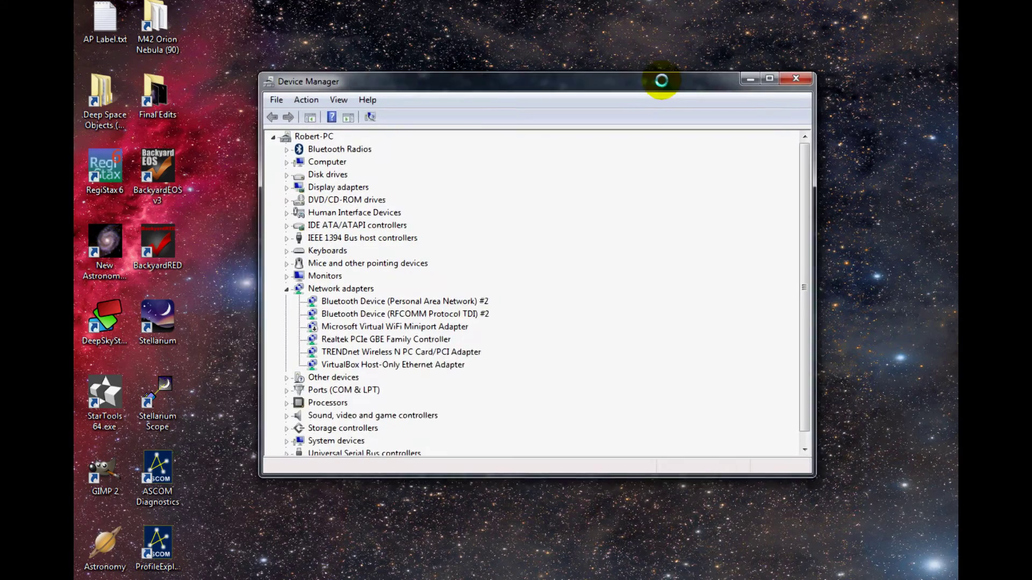
# Enlarge Device Manager, find USB-SERIAL CH340 on COM14 under Ports, then close it
pyautogui.moveTo(661, 75); pyautogui.dragTo(638, 70)
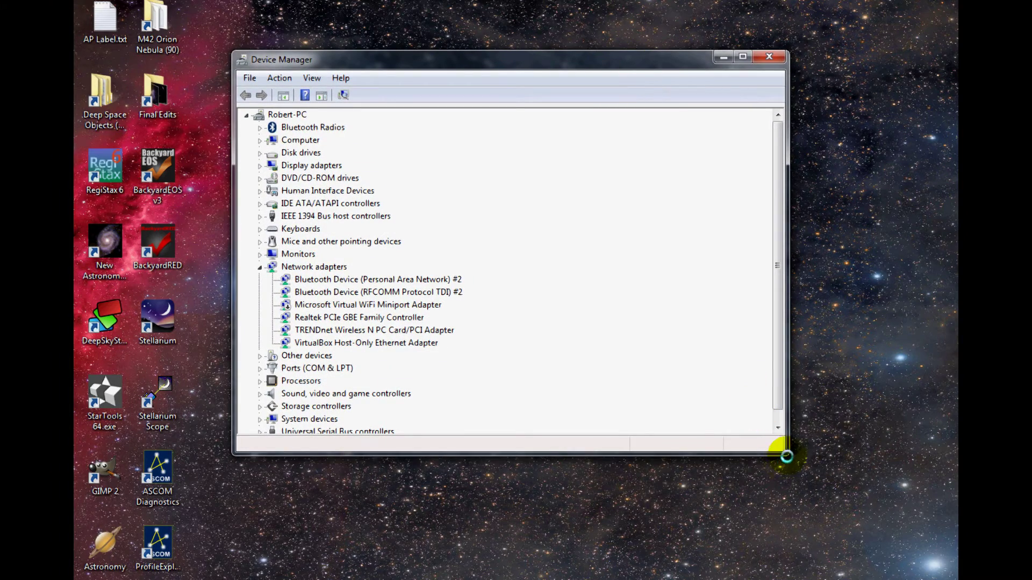
pyautogui.moveTo(786, 453); pyautogui.dragTo(875, 543)
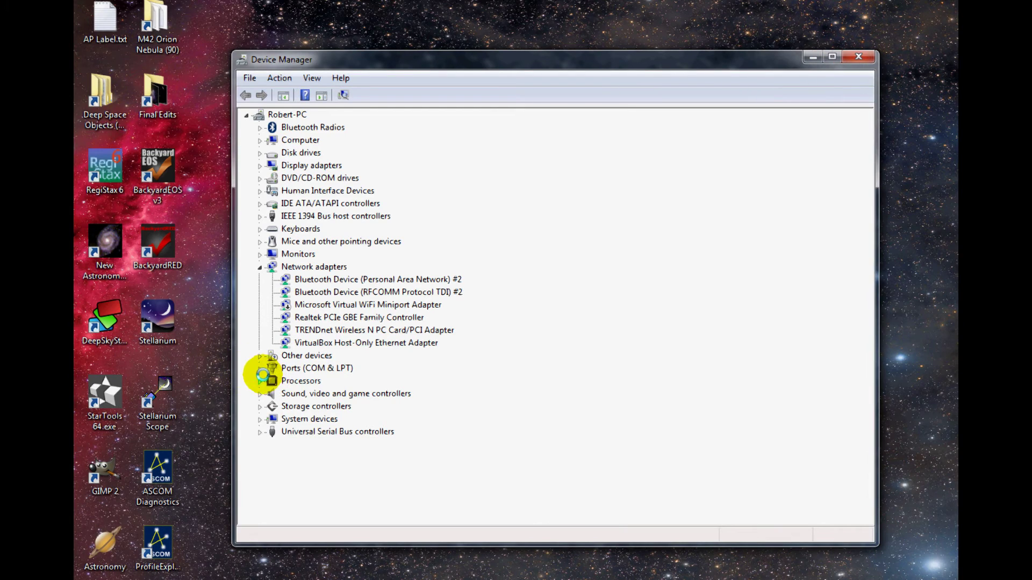
pyautogui.click(260, 368)
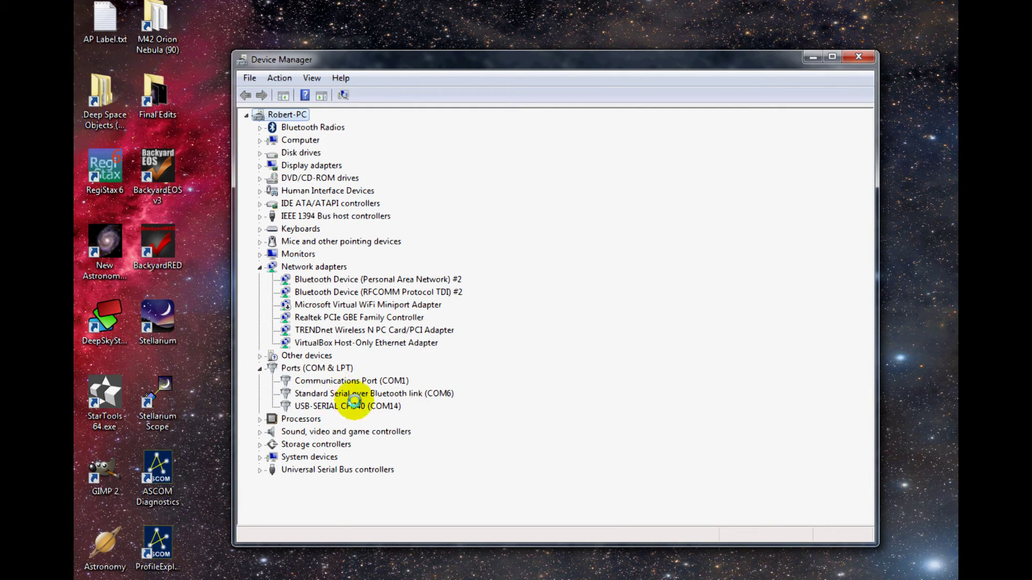
pyautogui.click(301, 405)
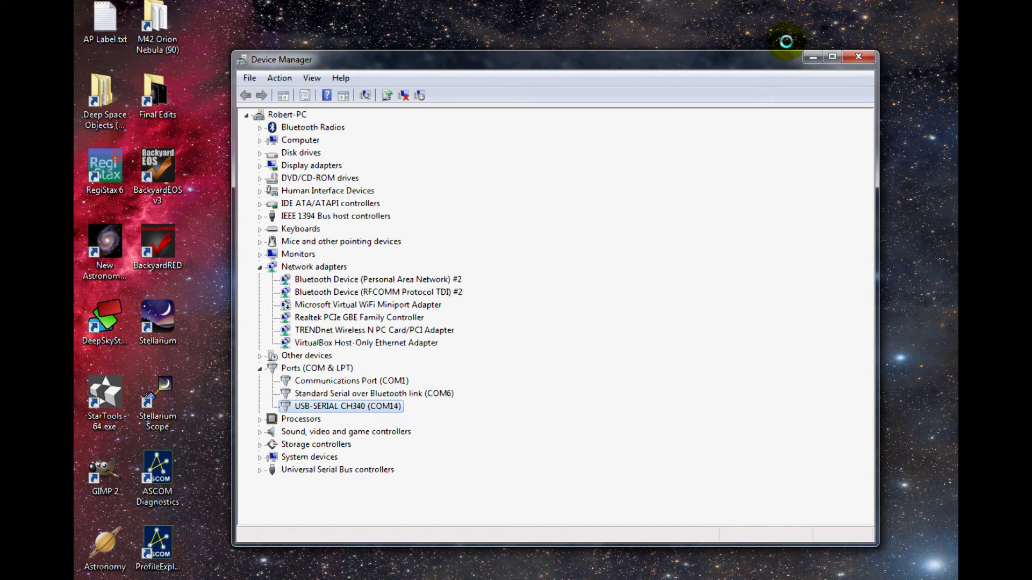
pyautogui.click(861, 58)
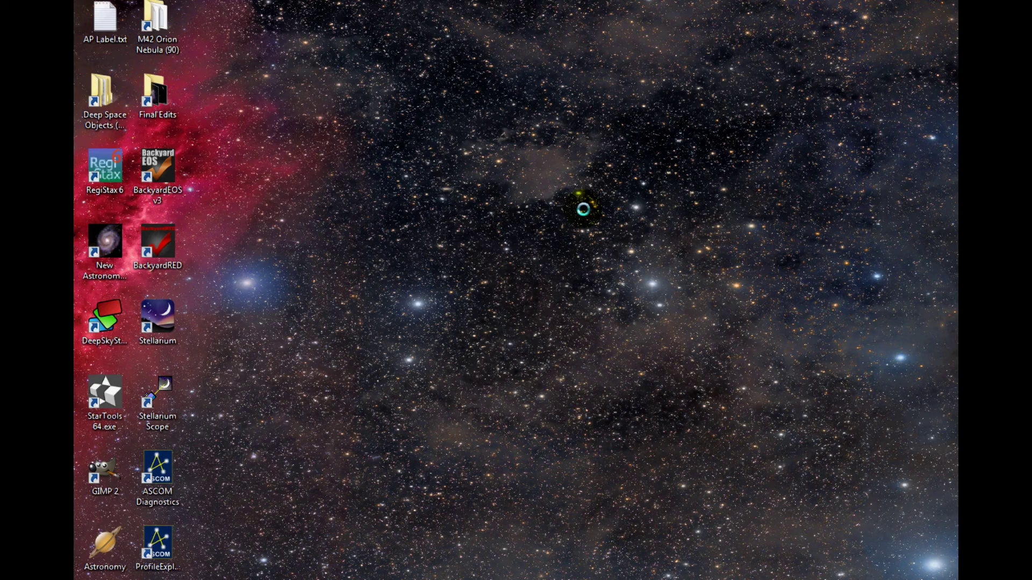
# Launch Stellarium and set the Telescope Control plugin to Load at startup in the Plugins settings
pyautogui.click(161, 322)
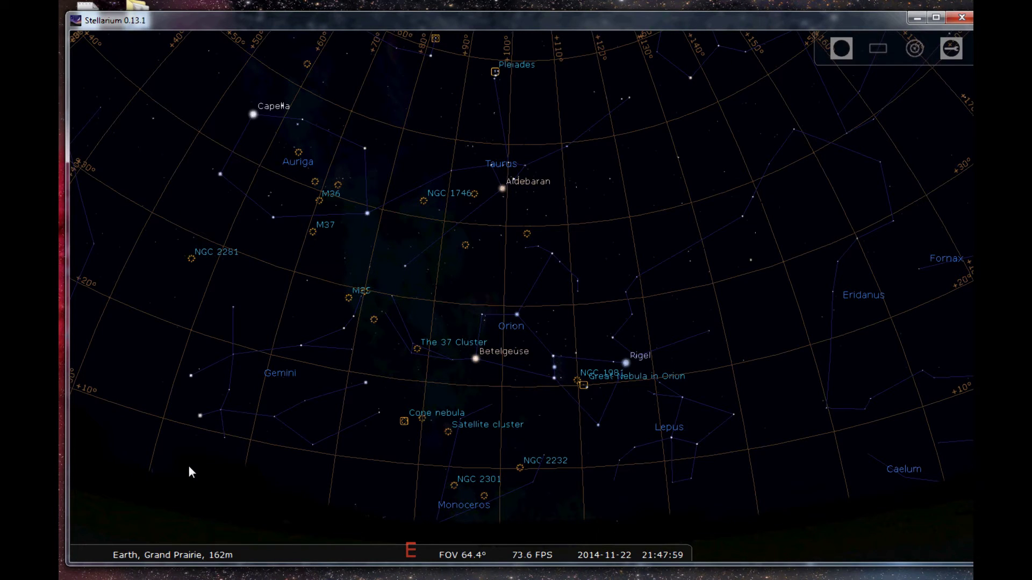
pyautogui.moveTo(92, 475)
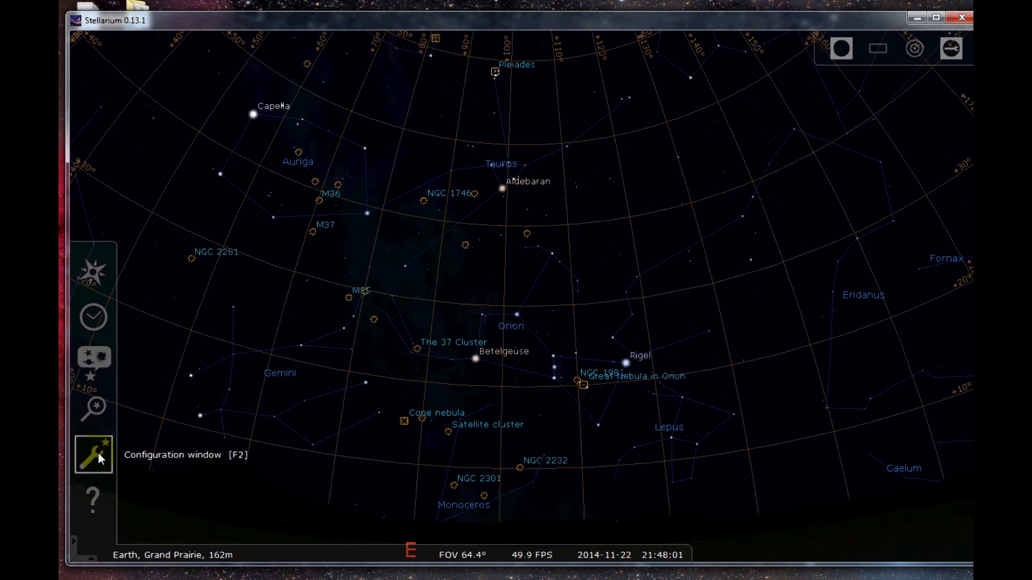
pyautogui.click(98, 453)
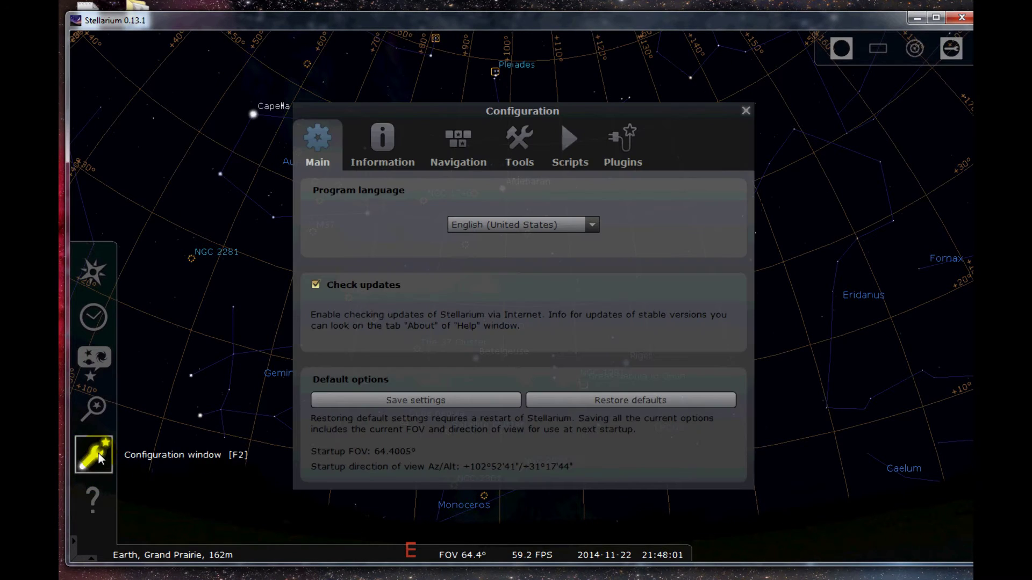
pyautogui.click(626, 141)
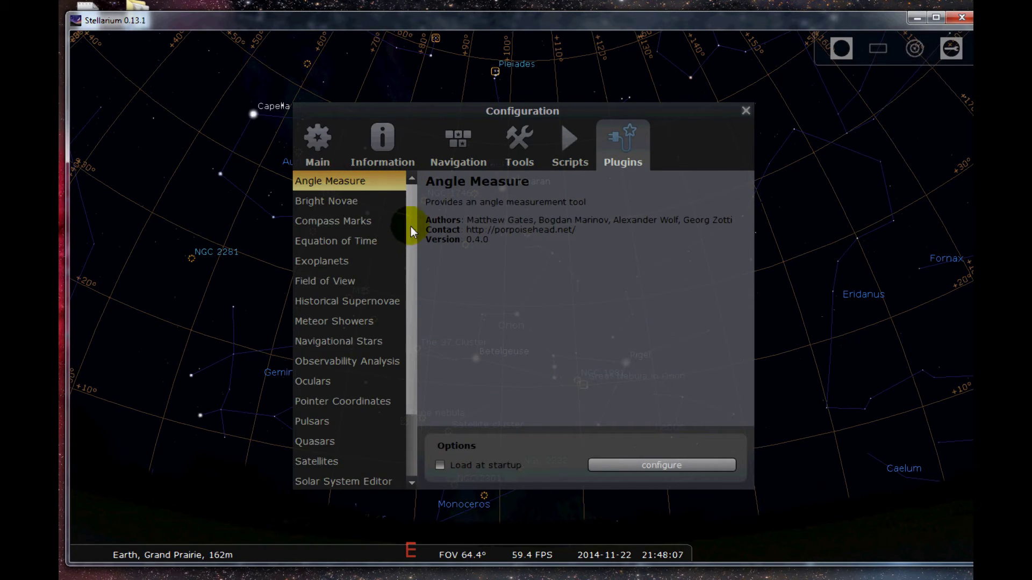
pyautogui.moveTo(413, 205); pyautogui.dragTo(413, 350)
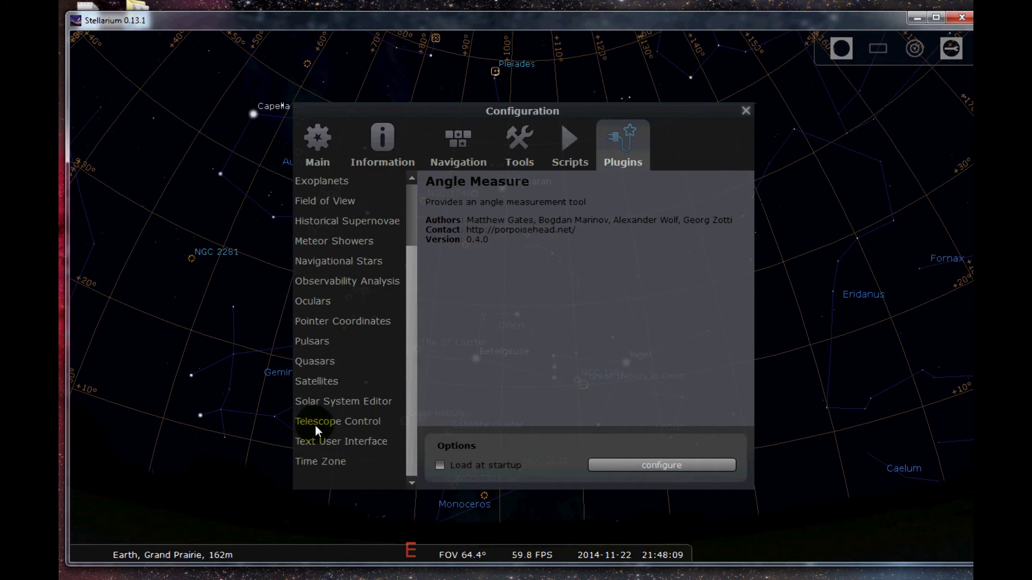
pyautogui.click(343, 421)
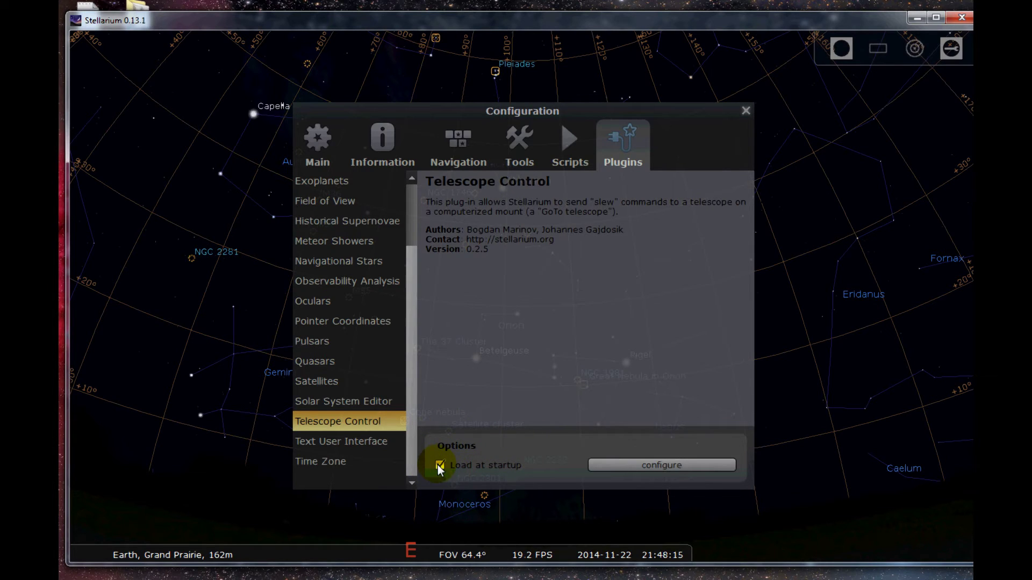
pyautogui.click(746, 110)
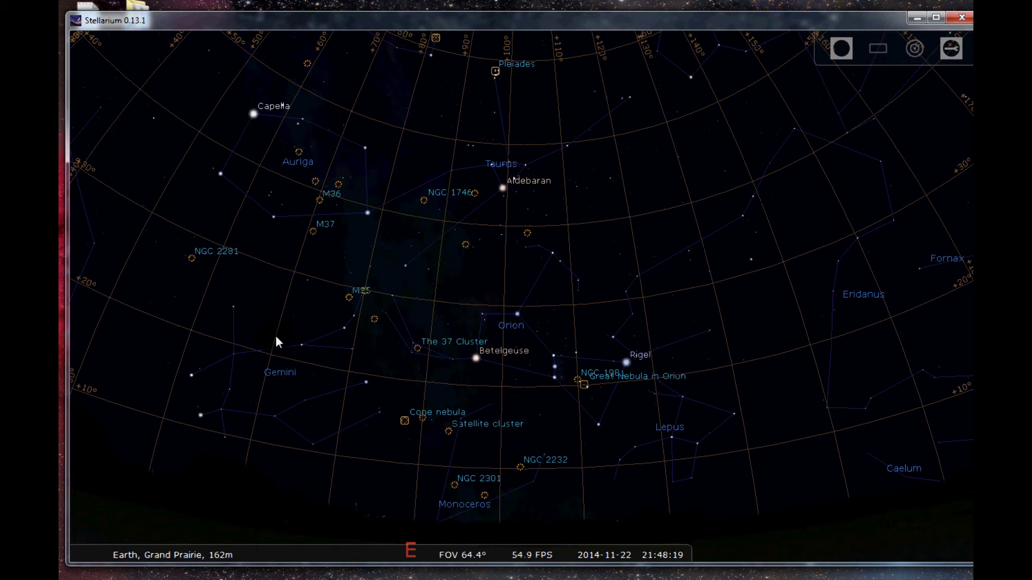
# Start adding a new telescope in the Telescopes configuration, controlled by external software
pyautogui.moveTo(157, 528)
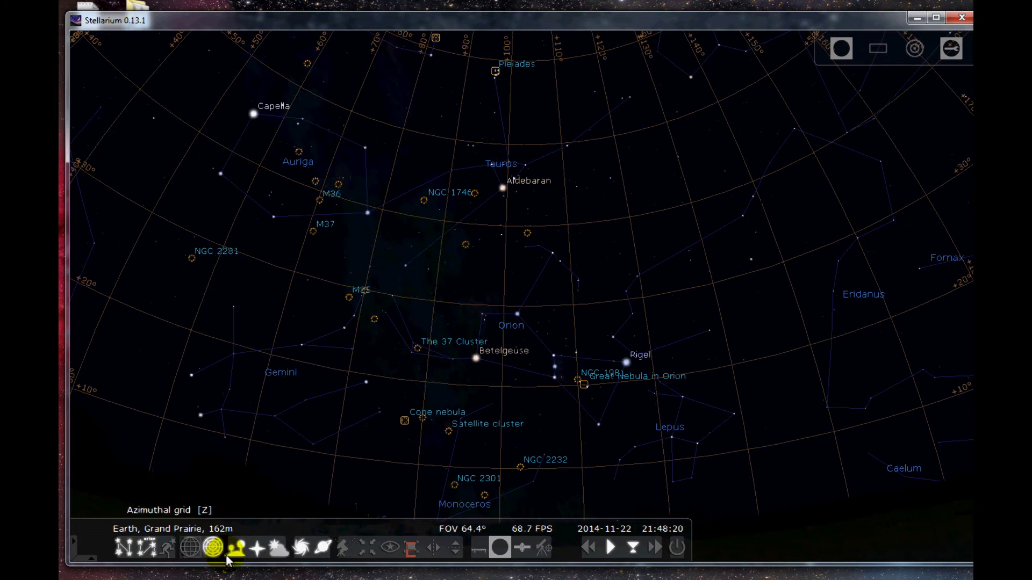
pyautogui.click(541, 547)
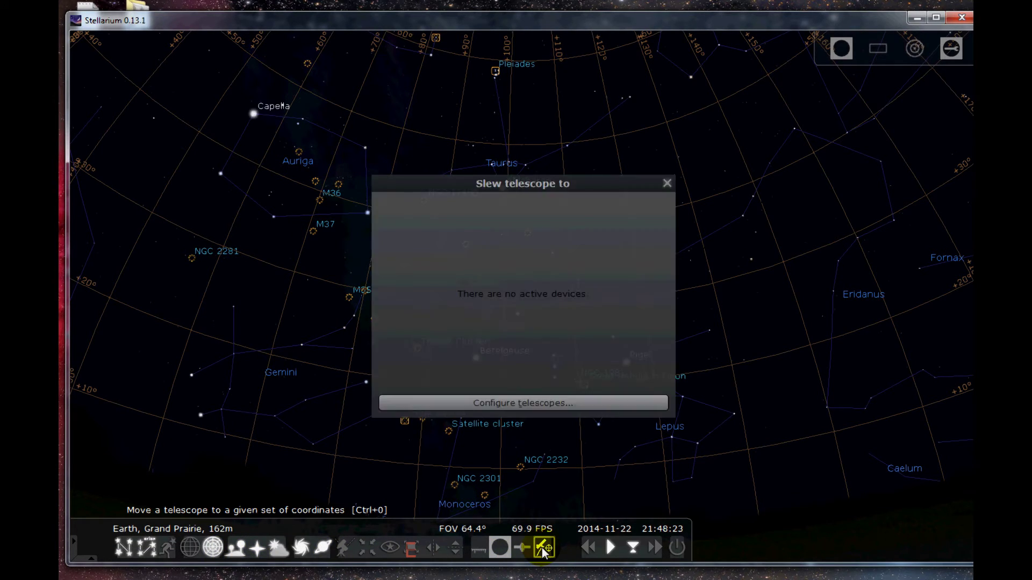
pyautogui.click(523, 403)
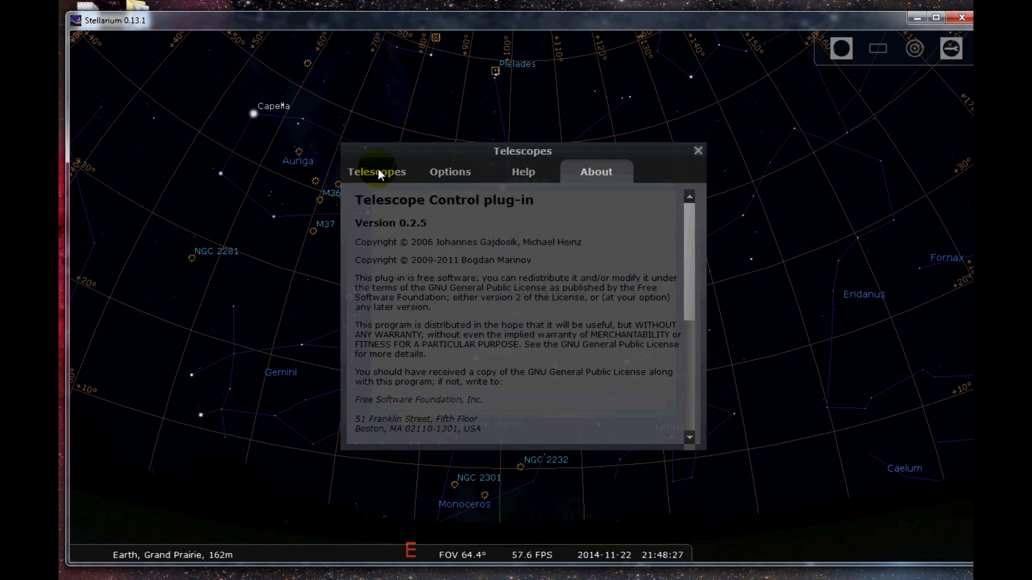
pyautogui.click(379, 169)
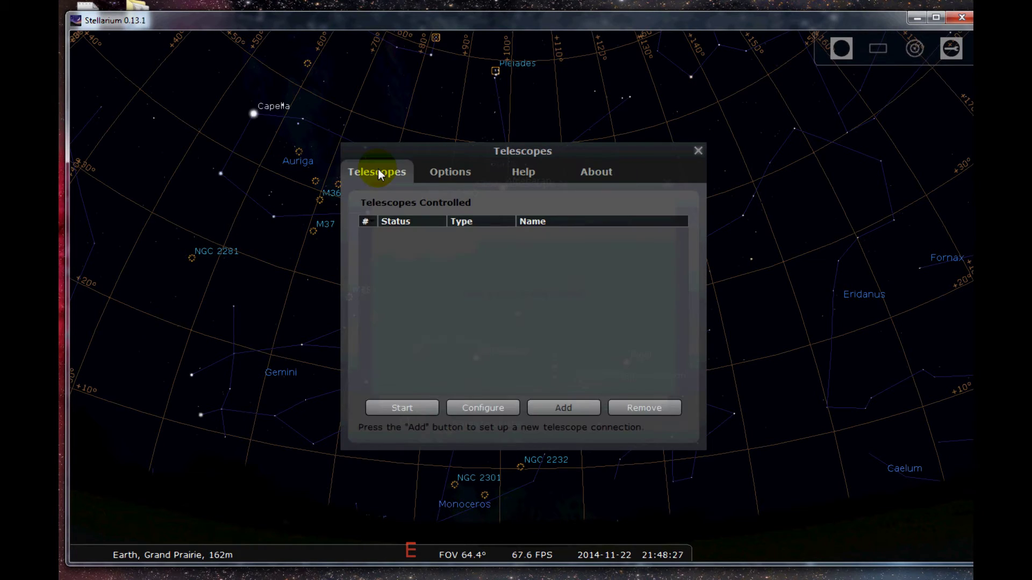
pyautogui.click(563, 409)
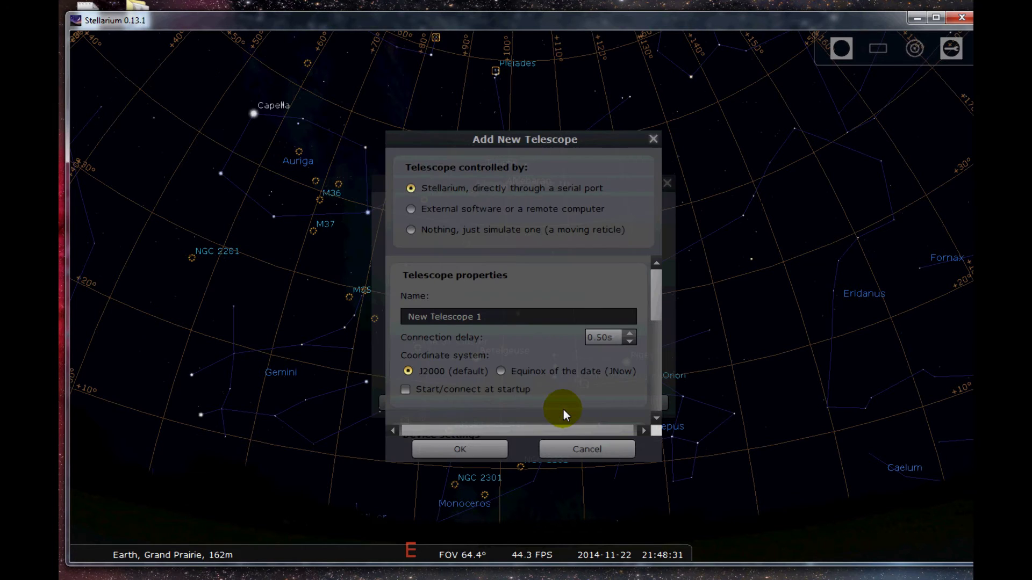
pyautogui.click(411, 208)
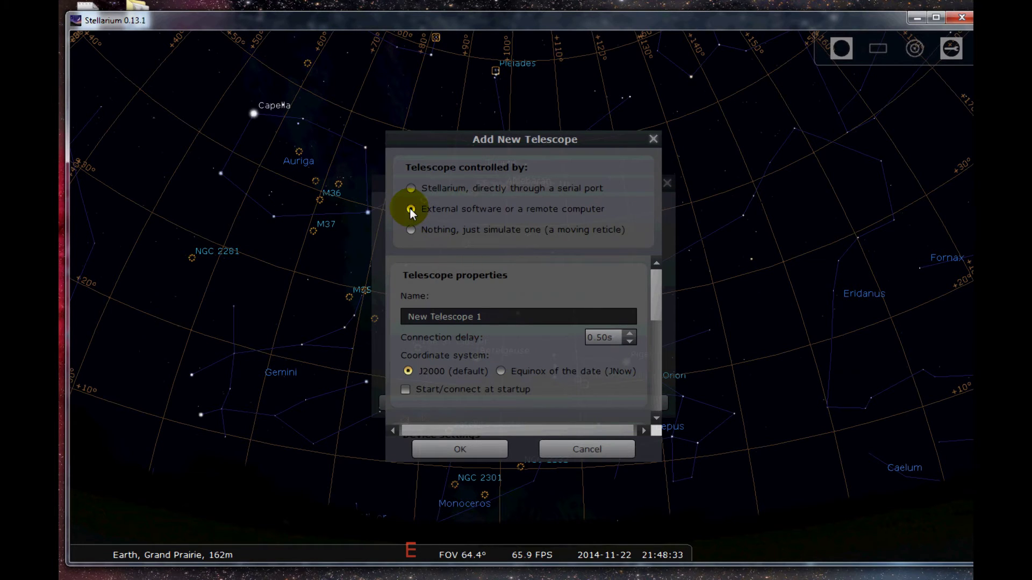
# Make the telescope connect at startup and rename it from 'New Telescope 1' to 'iEQ 30'
pyautogui.click(406, 390)
pyautogui.moveTo(656, 292); pyautogui.dragTo(656, 305)
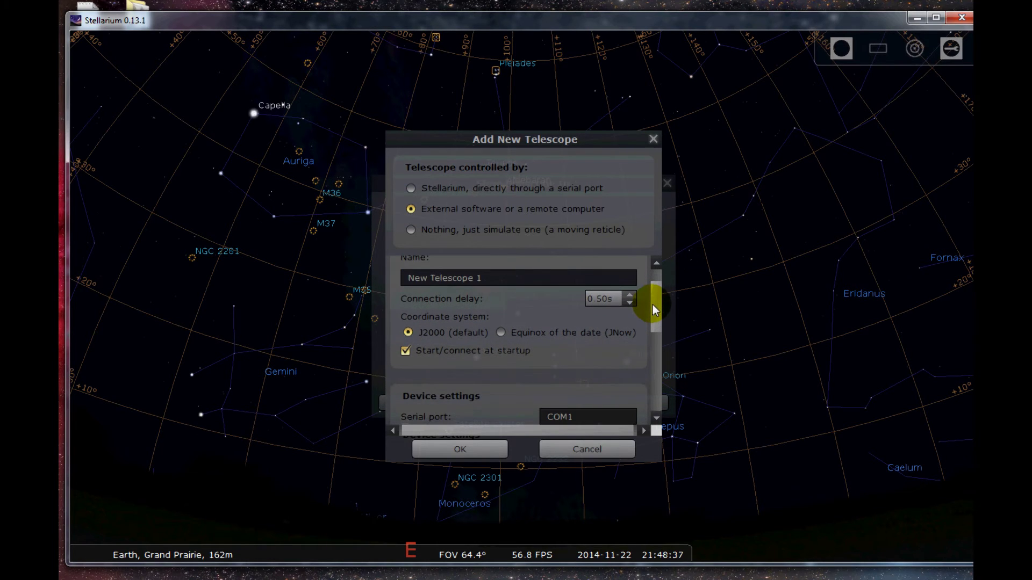
pyautogui.click(502, 278)
pyautogui.moveTo(502, 279); pyautogui.dragTo(371, 282)
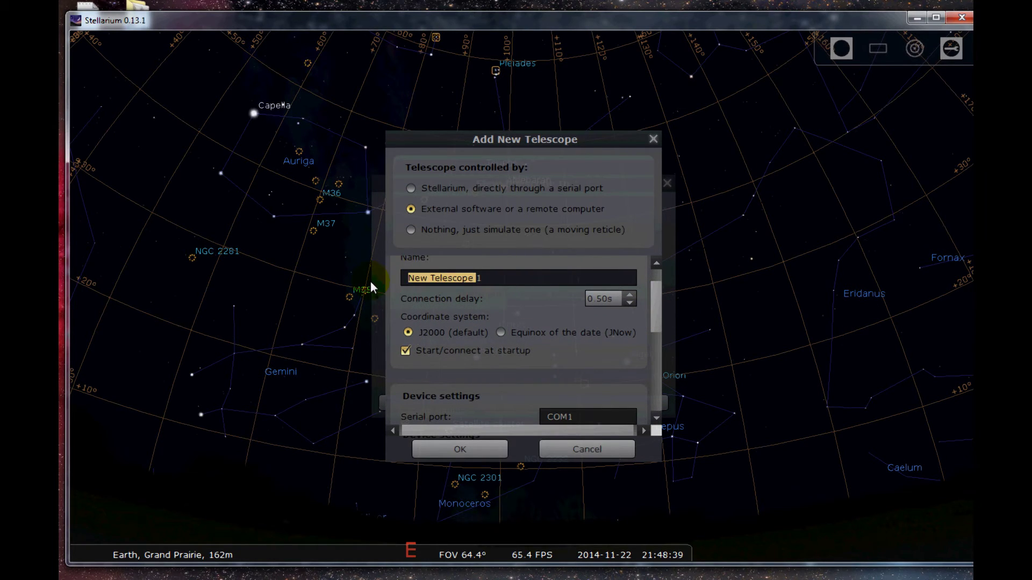
pyautogui.moveTo(496, 276); pyautogui.dragTo(389, 277)
pyautogui.write('iE')
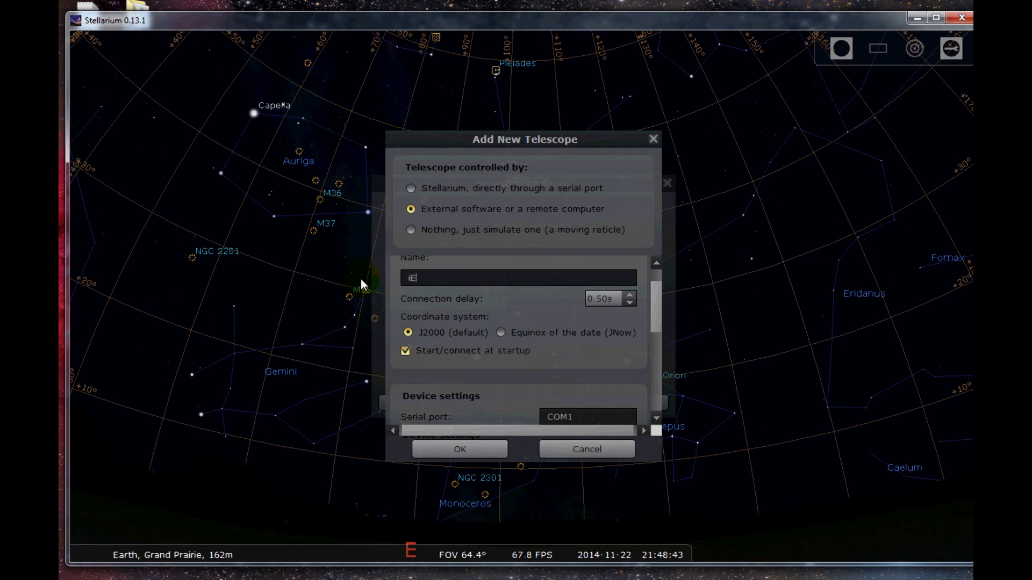
pyautogui.write('Q 30')
# Turn on field-of-view circles with circle size 2 and save the iEQ 30 telescope
pyautogui.moveTo(658, 298); pyautogui.dragTo(655, 398)
pyautogui.click(405, 370)
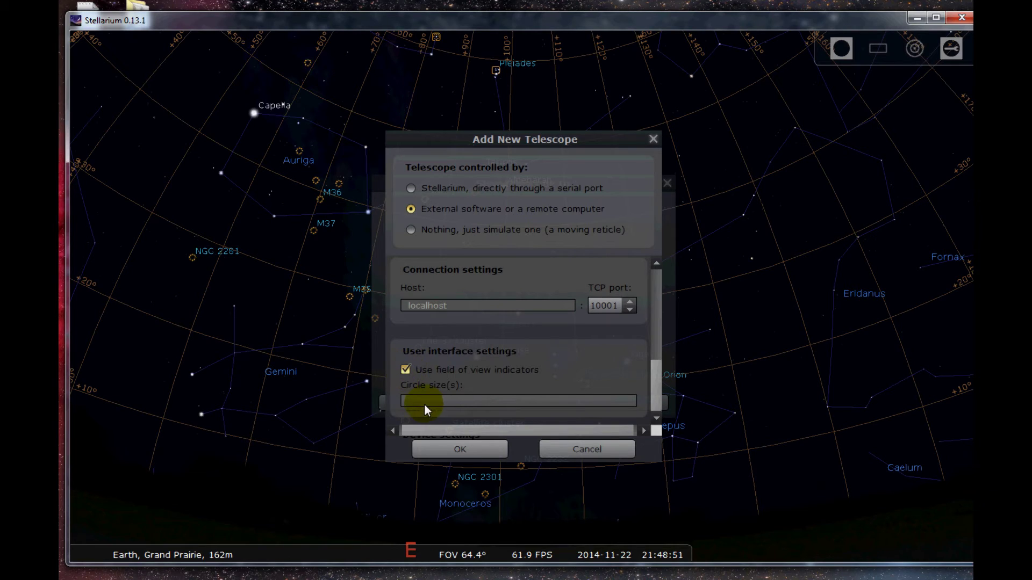
pyautogui.click(424, 404)
pyautogui.write('2')
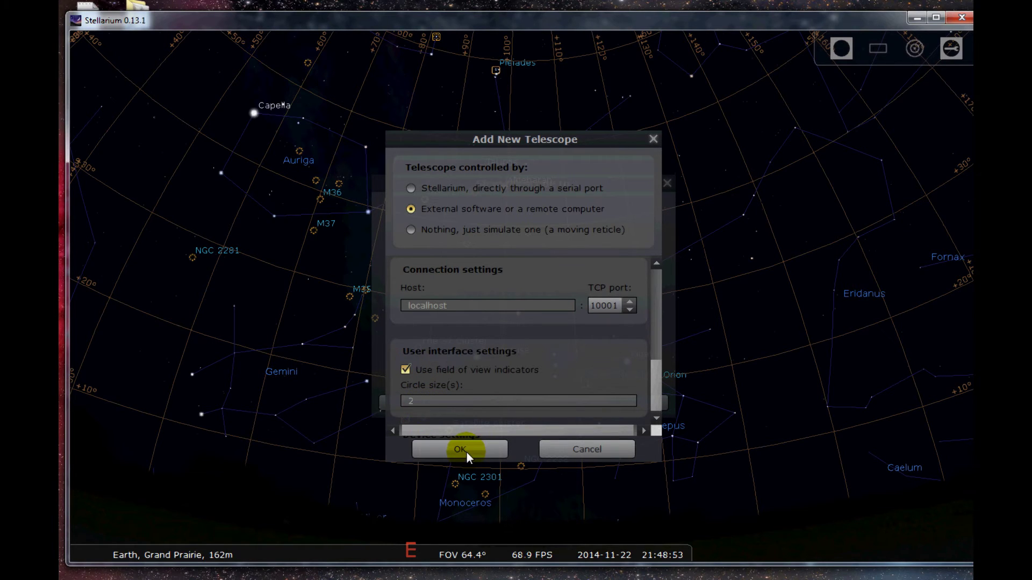
pyautogui.click(461, 448)
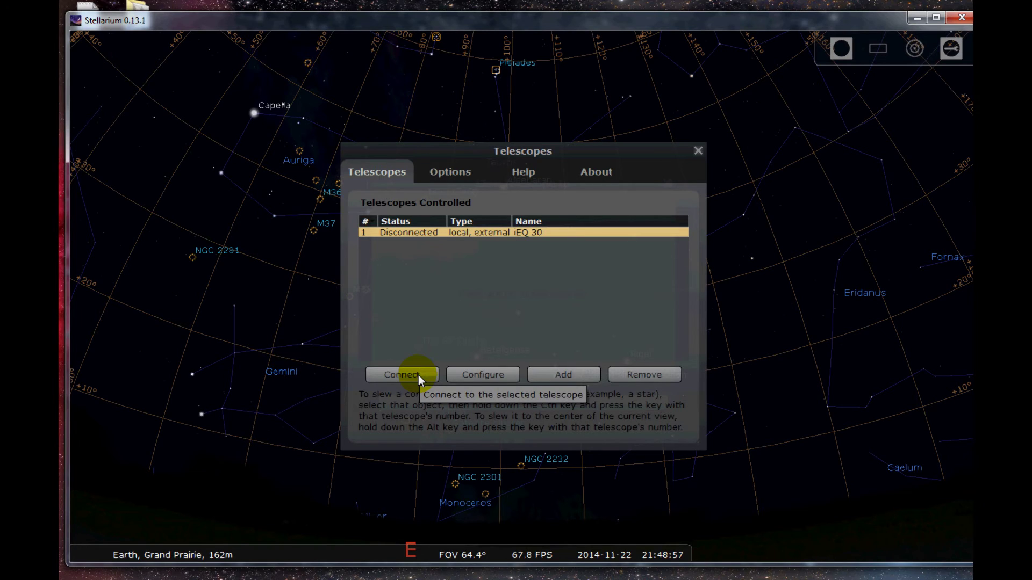
# Close the Telescopes and Slew windows, check the Configuration Main tab, then quit Stellarium
pyautogui.click(699, 151)
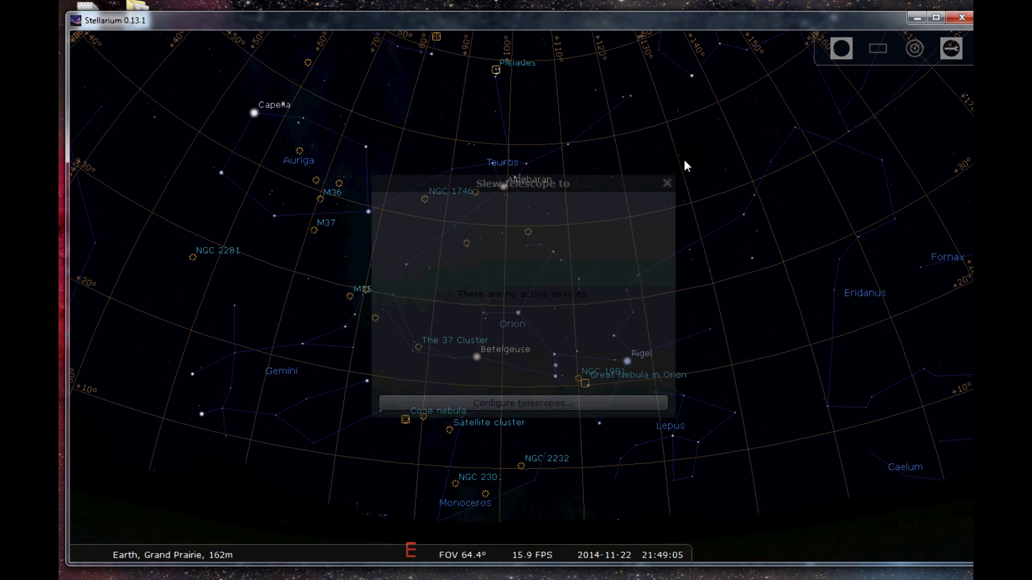
pyautogui.click(666, 183)
pyautogui.moveTo(75, 506)
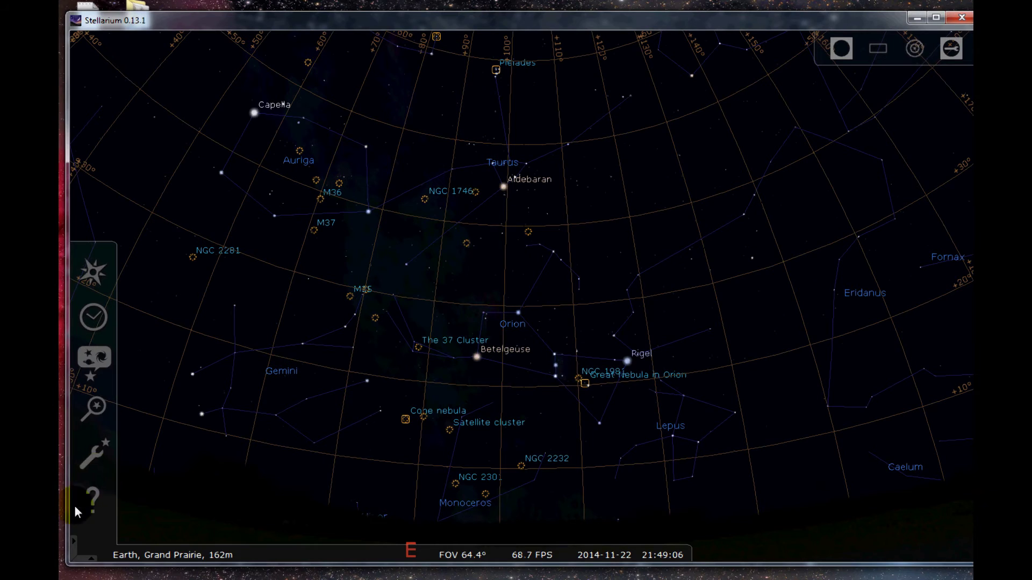
pyautogui.click(94, 457)
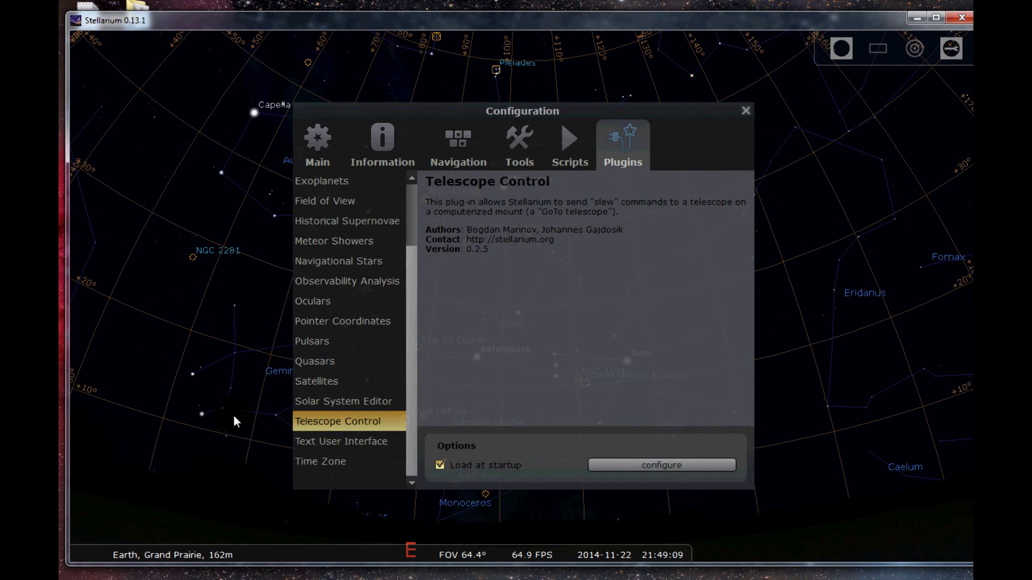
pyautogui.click(323, 146)
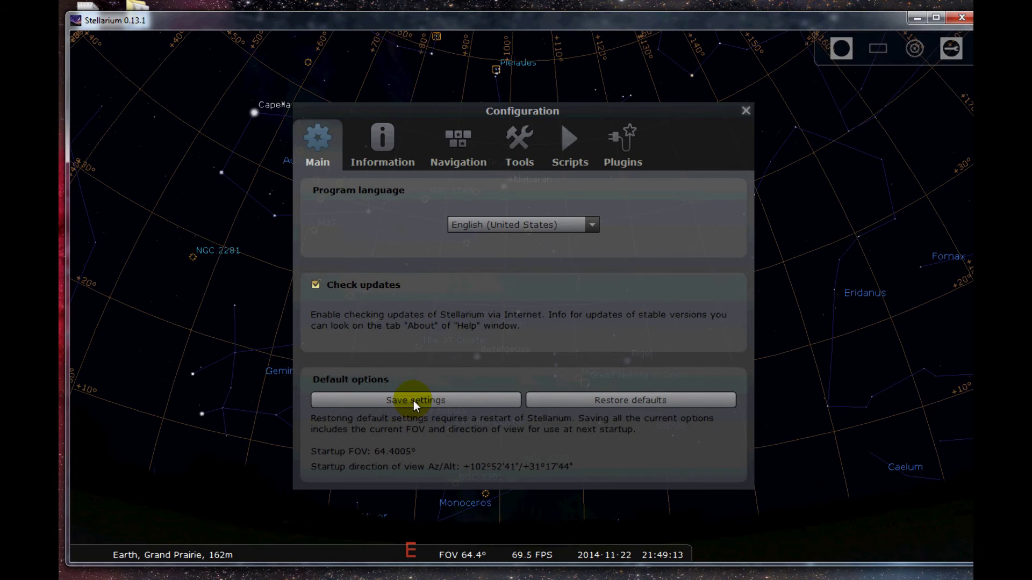
pyautogui.click(745, 110)
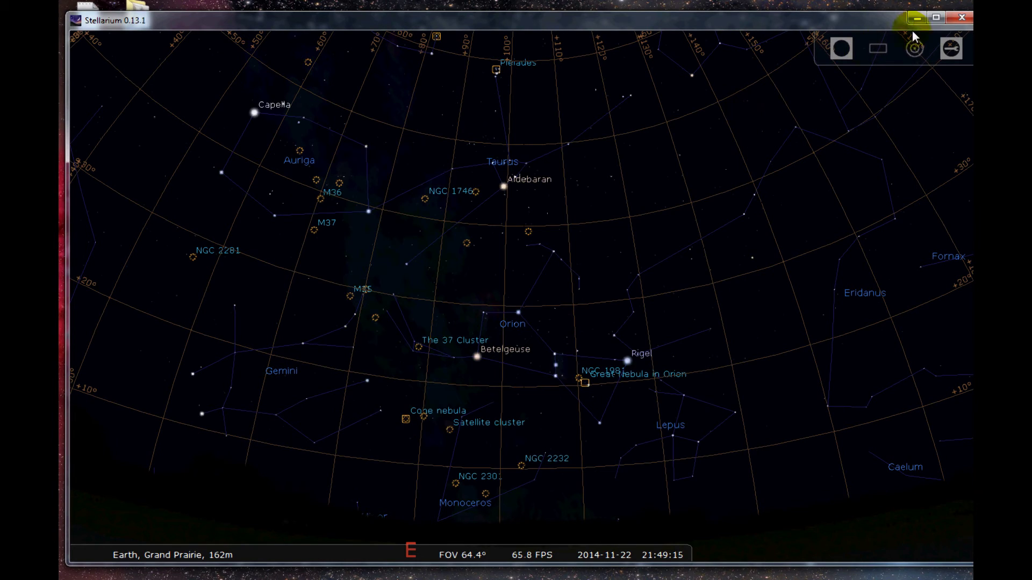
pyautogui.click(962, 20)
# Launch StellariumScope from its desktop shortcut and dismiss the configuration warning
pyautogui.click(135, 392)
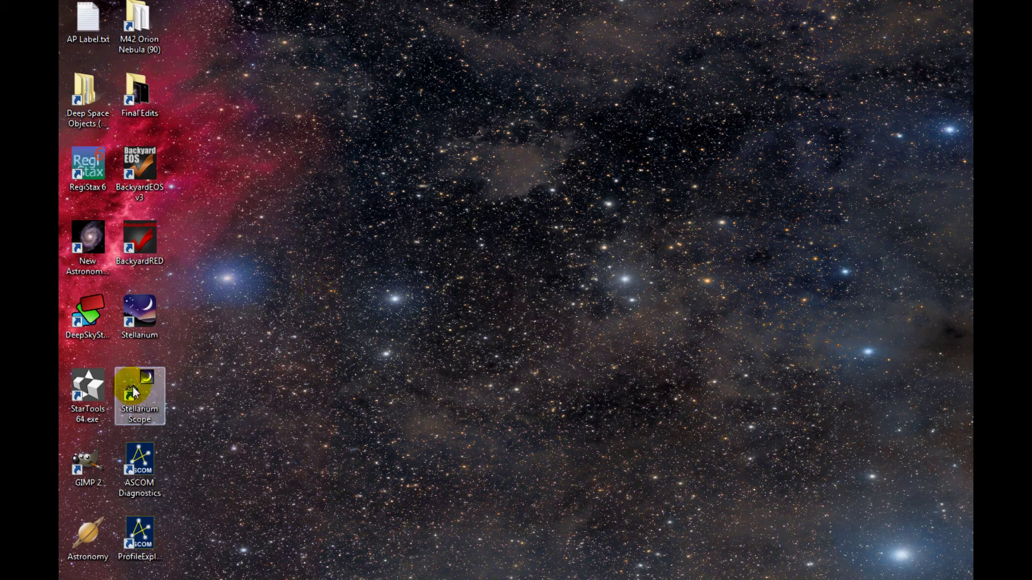
pyautogui.doubleClick(144, 382)
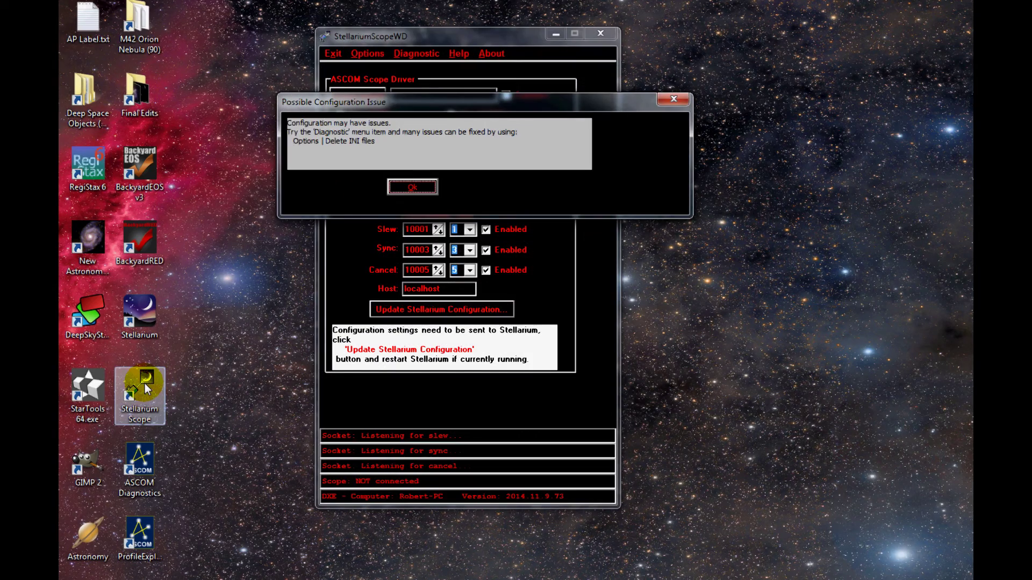
pyautogui.click(414, 188)
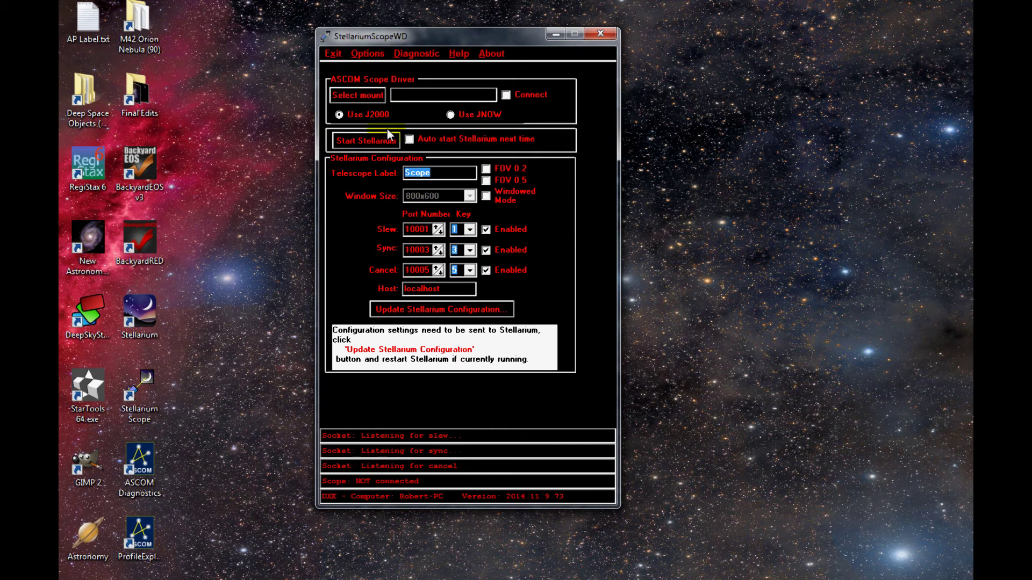
# Select the iOptron Telescope .NET driver as the mount, keeping port COM14
pyautogui.click(353, 96)
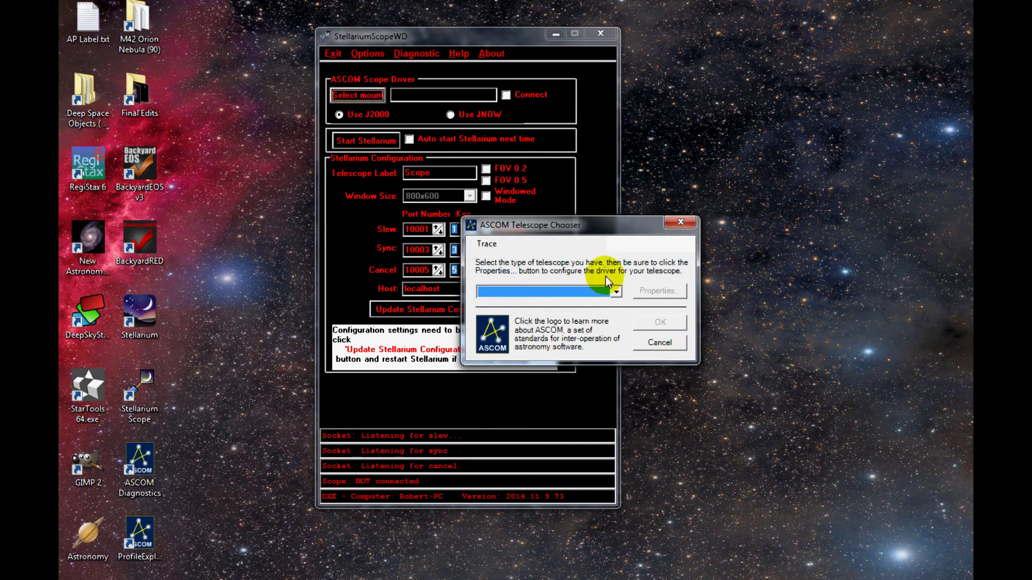
pyautogui.click(616, 291)
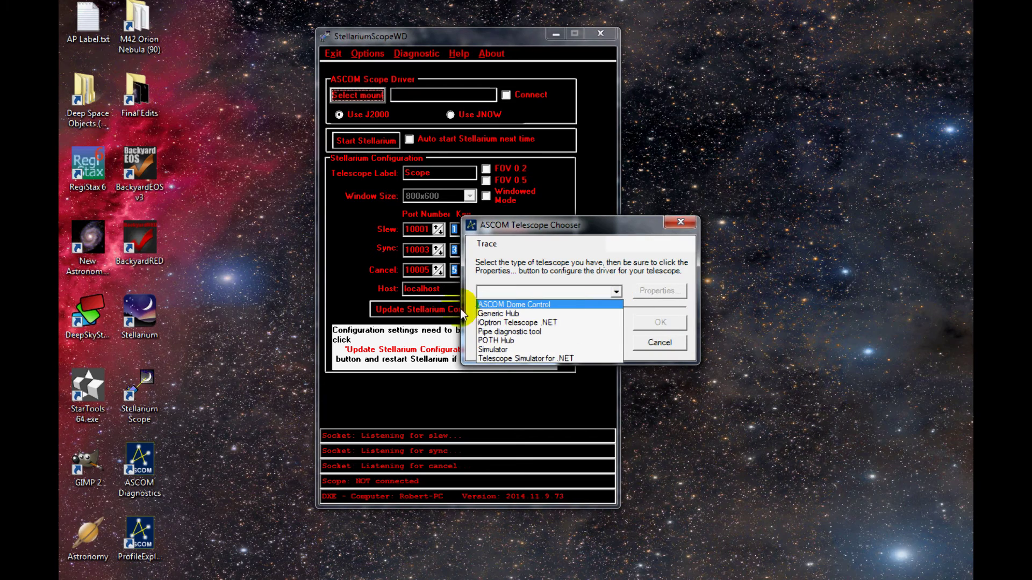
pyautogui.click(520, 325)
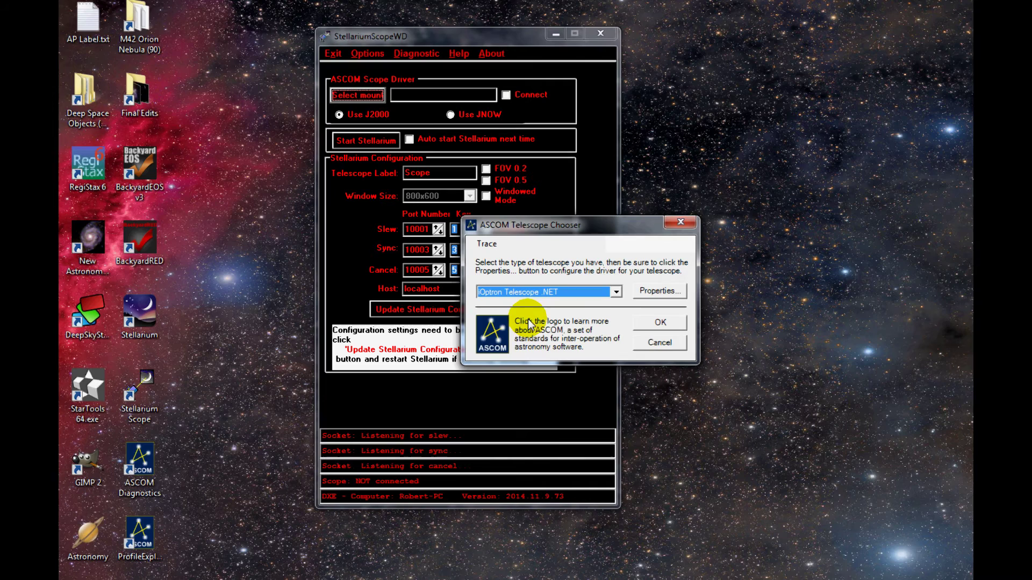
pyautogui.click(658, 291)
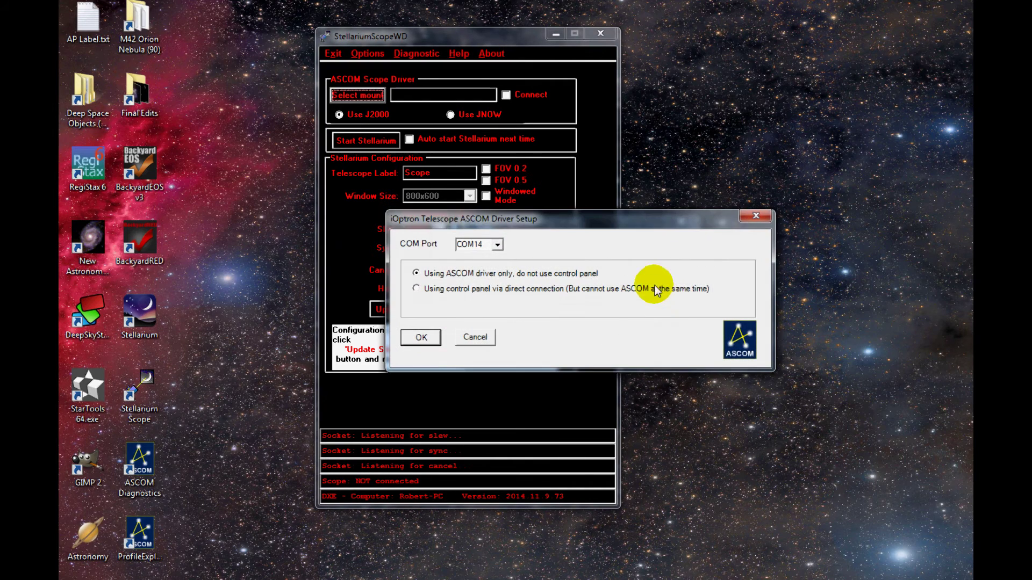
pyautogui.click(498, 245)
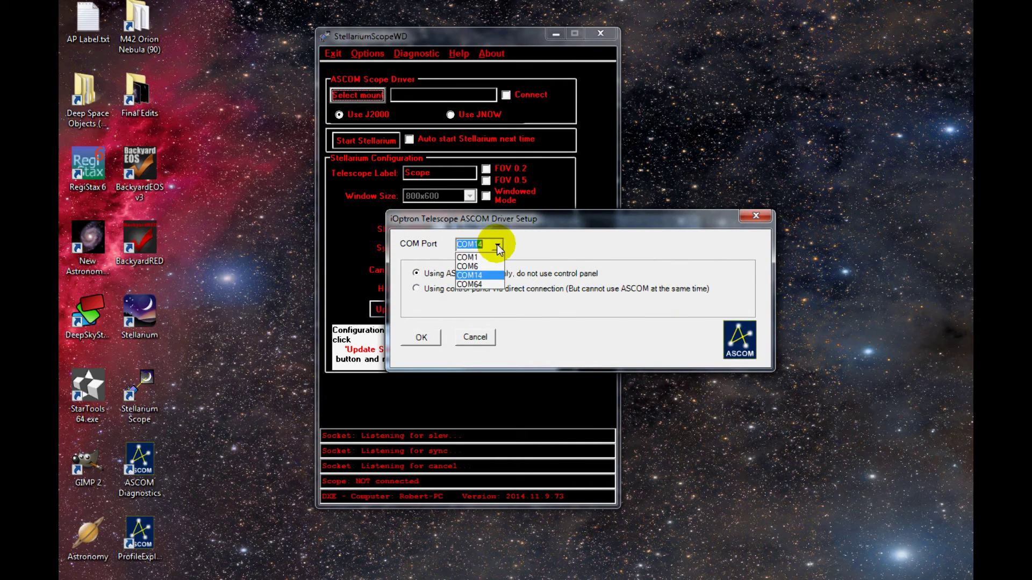
pyautogui.click(476, 276)
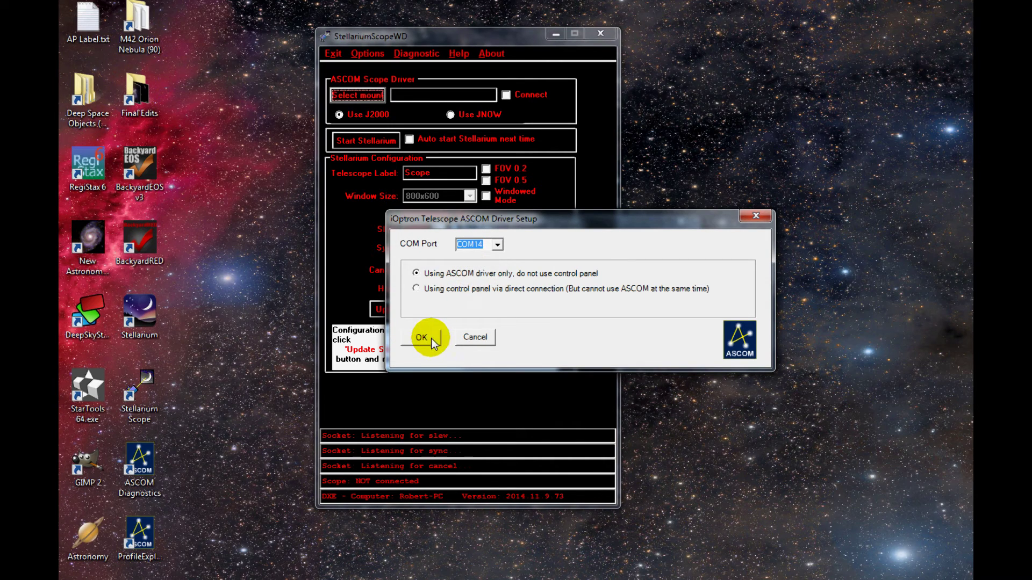
pyautogui.click(421, 337)
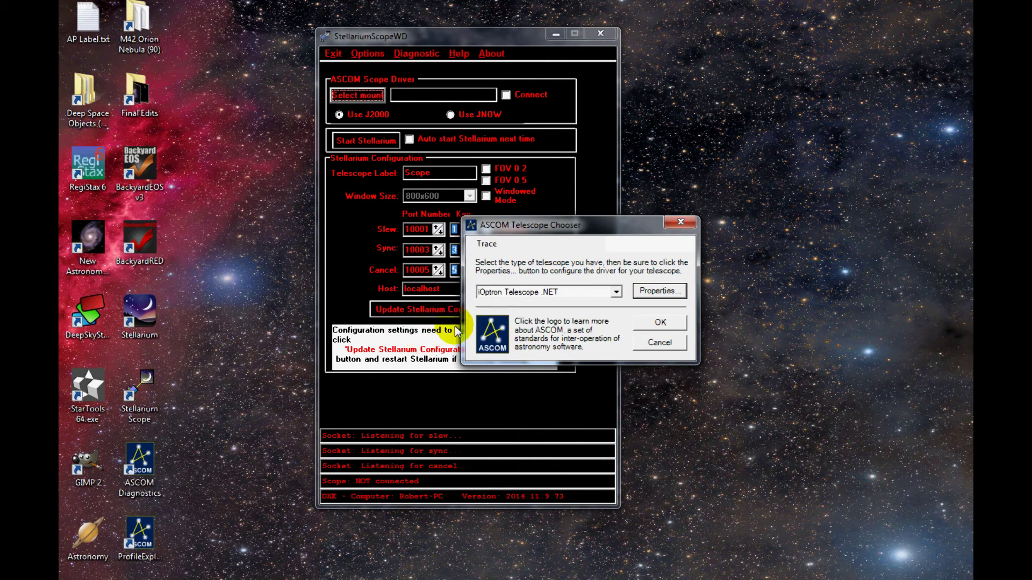
pyautogui.click(665, 323)
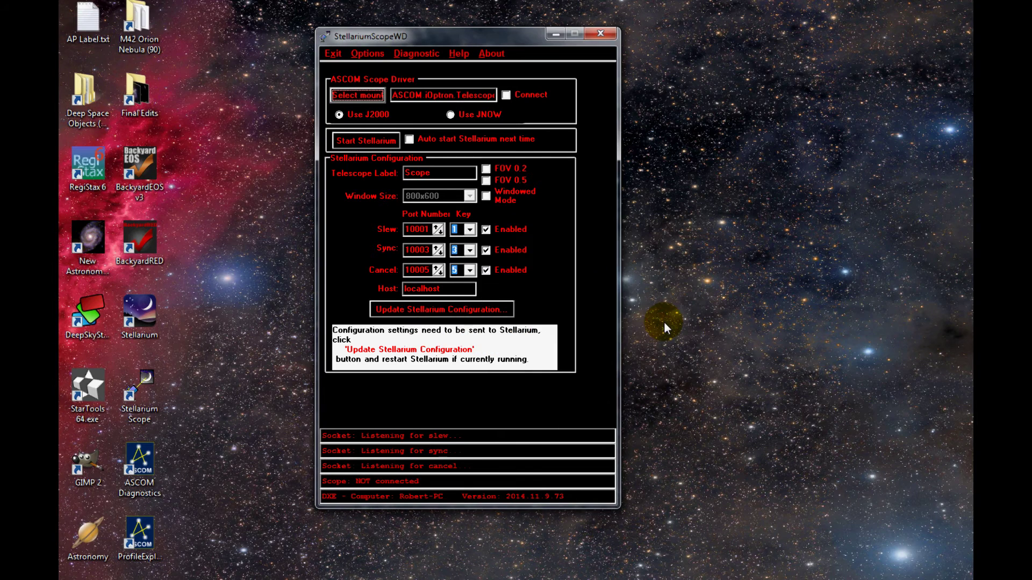
# Connect to the iOptron mount and update Stellarium's configuration, clearing extra telescope.json entries
pyautogui.click(507, 94)
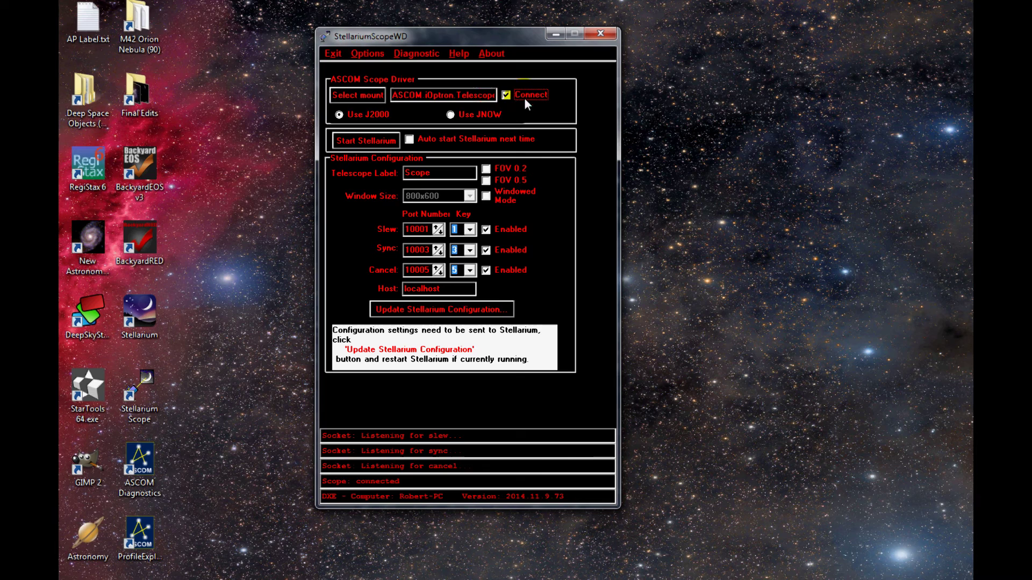
pyautogui.click(362, 141)
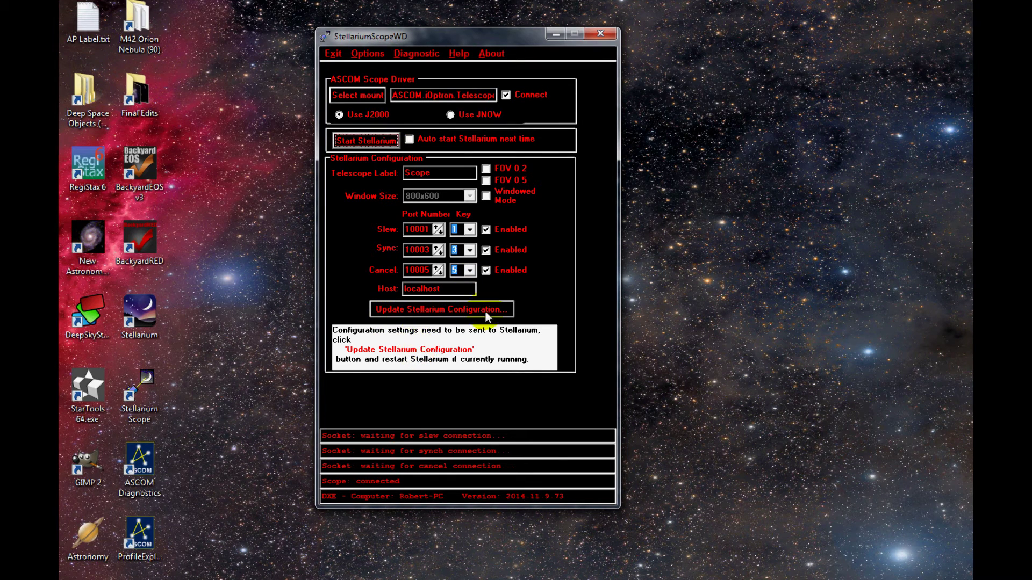
pyautogui.click(440, 309)
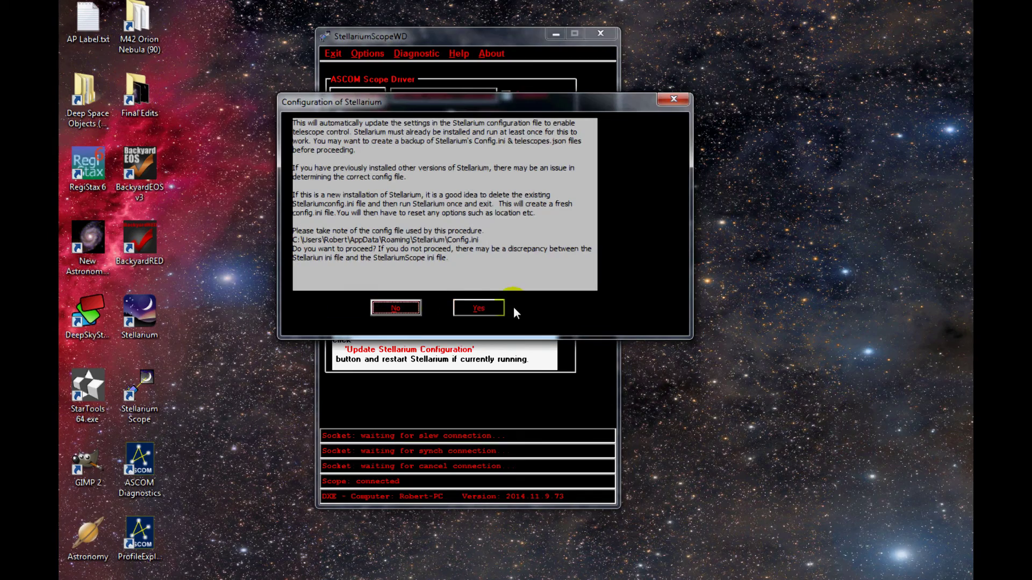
pyautogui.click(478, 308)
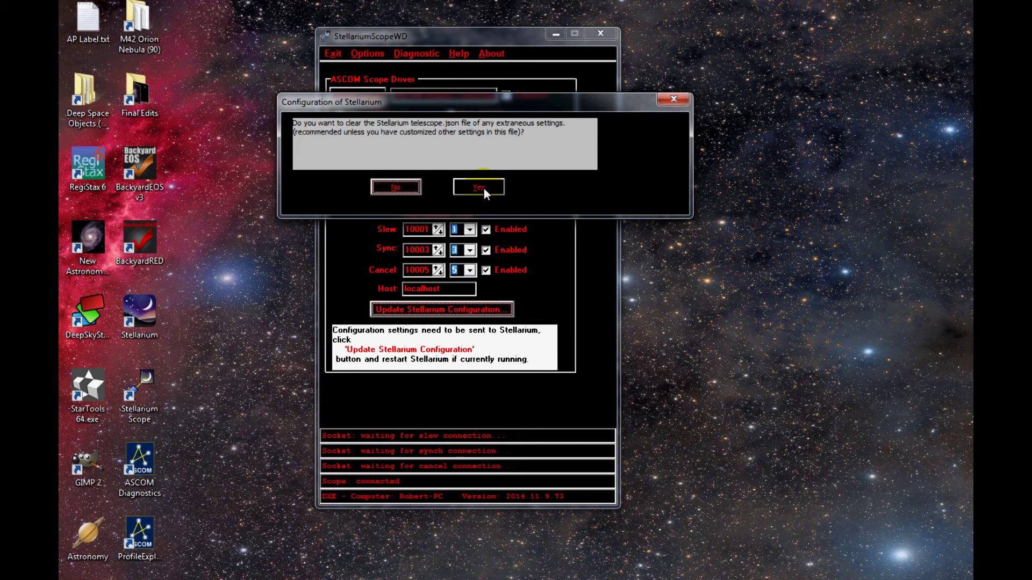
pyautogui.click(479, 188)
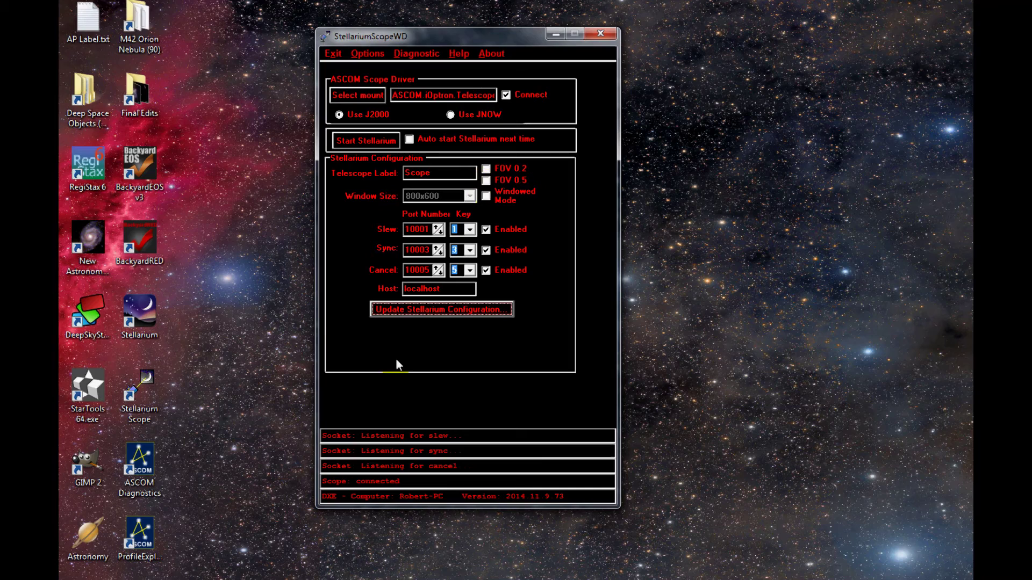
# Launch Stellarium from StellariumScope, review the Telescopes list, then close the Telescopes and Slew windows
pyautogui.click(367, 140)
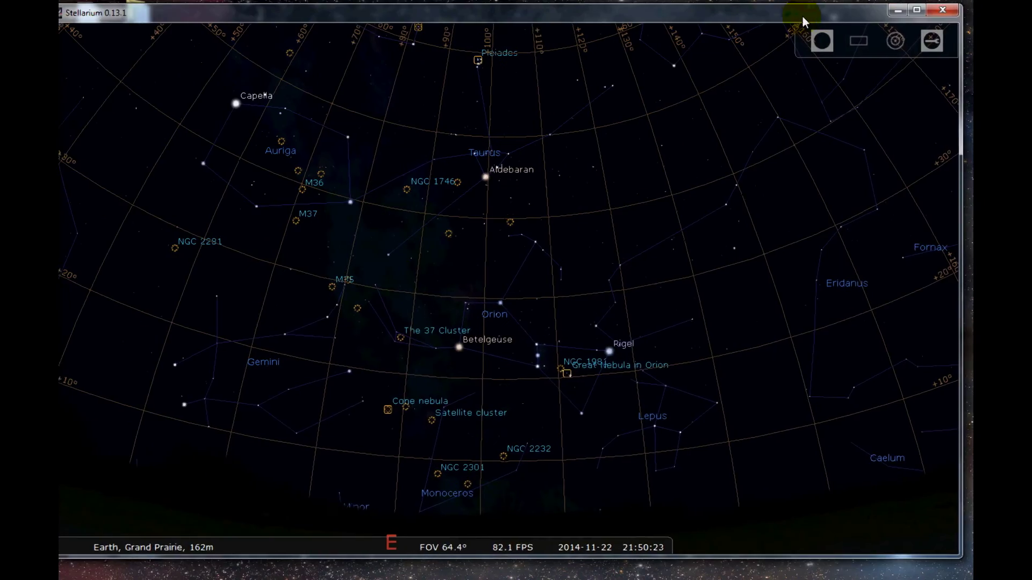
pyautogui.moveTo(811, 21); pyautogui.dragTo(813, 21)
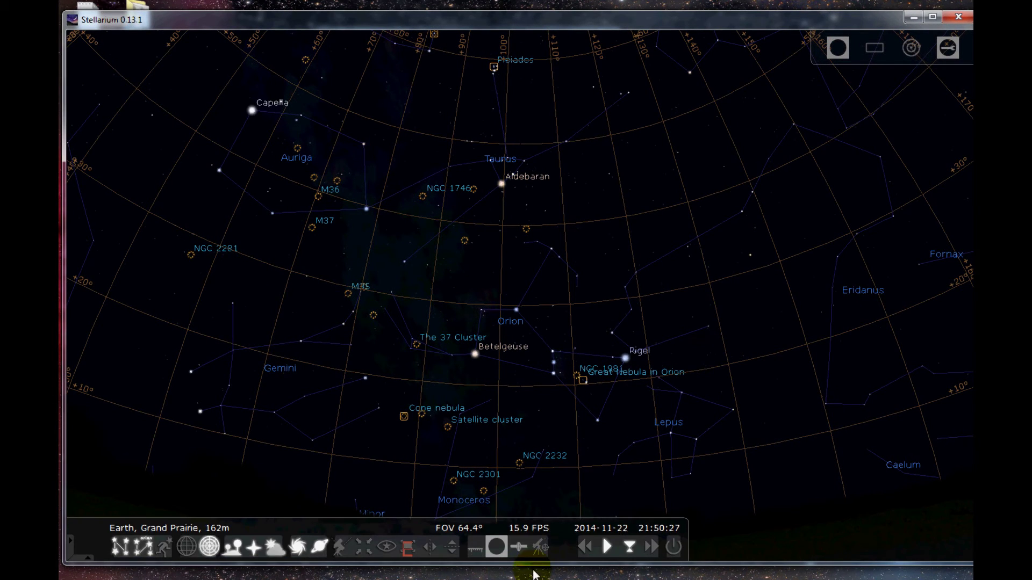
pyautogui.click(537, 549)
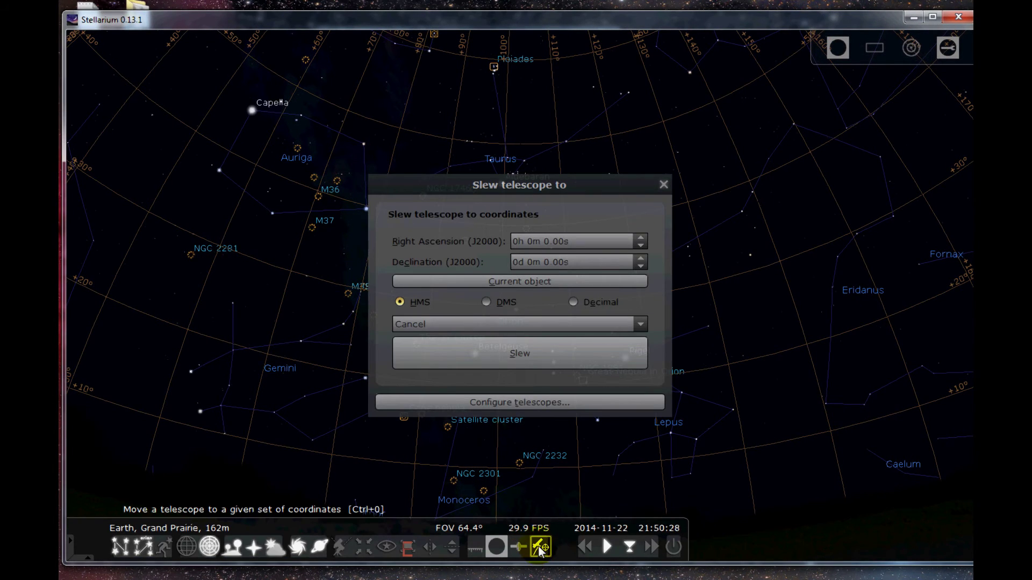
pyautogui.click(517, 402)
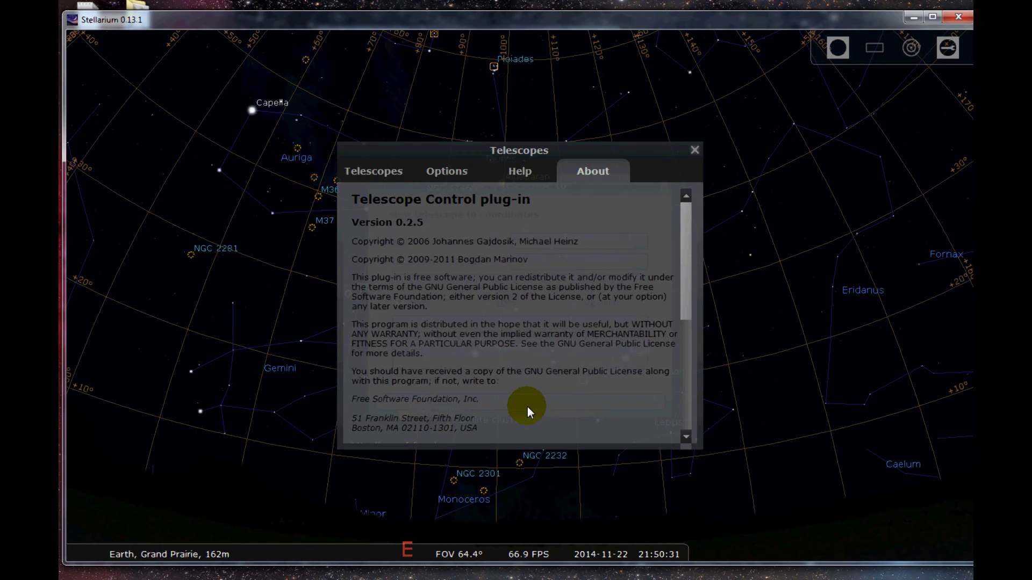
pyautogui.click(378, 182)
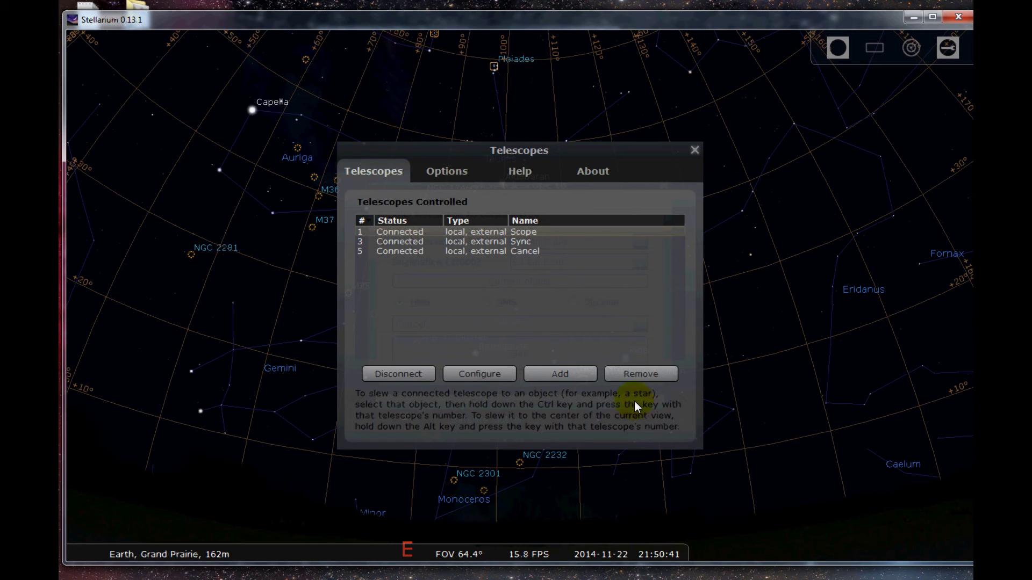
pyautogui.click(695, 150)
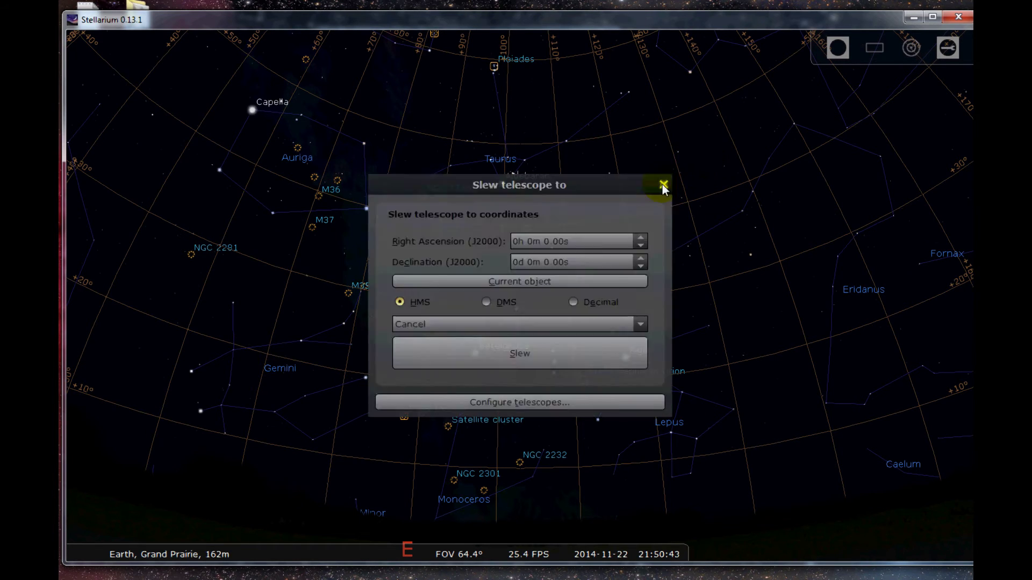
pyautogui.click(664, 185)
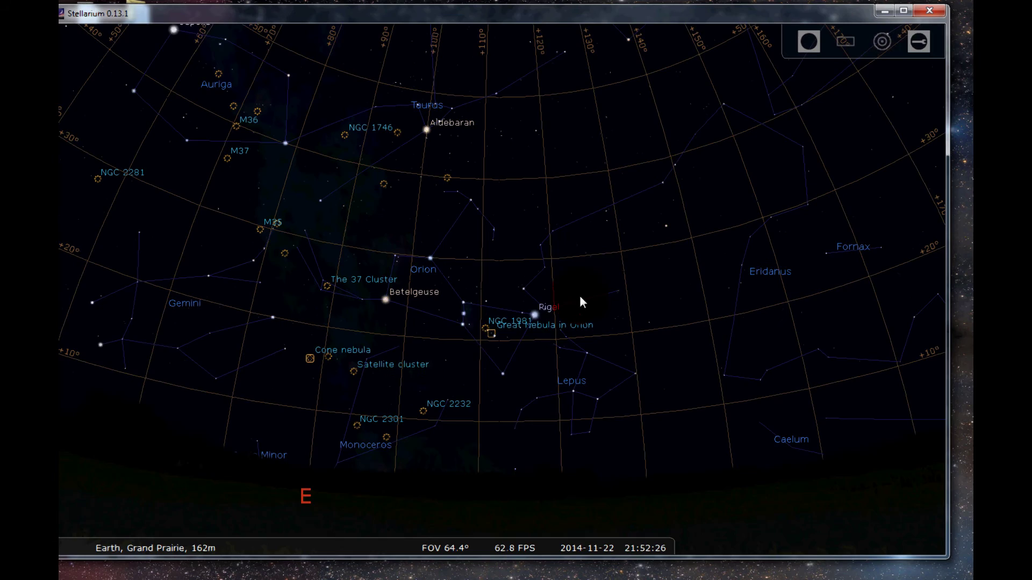
# Navigate from Orion past the Aquarius reticle toward Equuleus and select globular cluster M15
pyautogui.moveTo(579, 295); pyautogui.dragTo(548, 282)
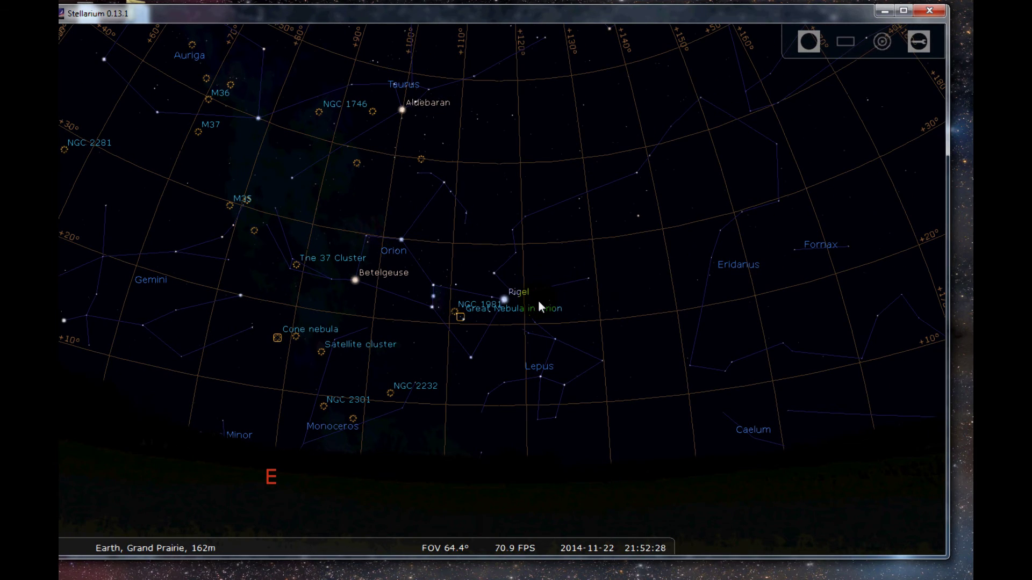
pyautogui.scroll(-3, 682, 235)
pyautogui.moveTo(682, 235); pyautogui.dragTo(645, 380)
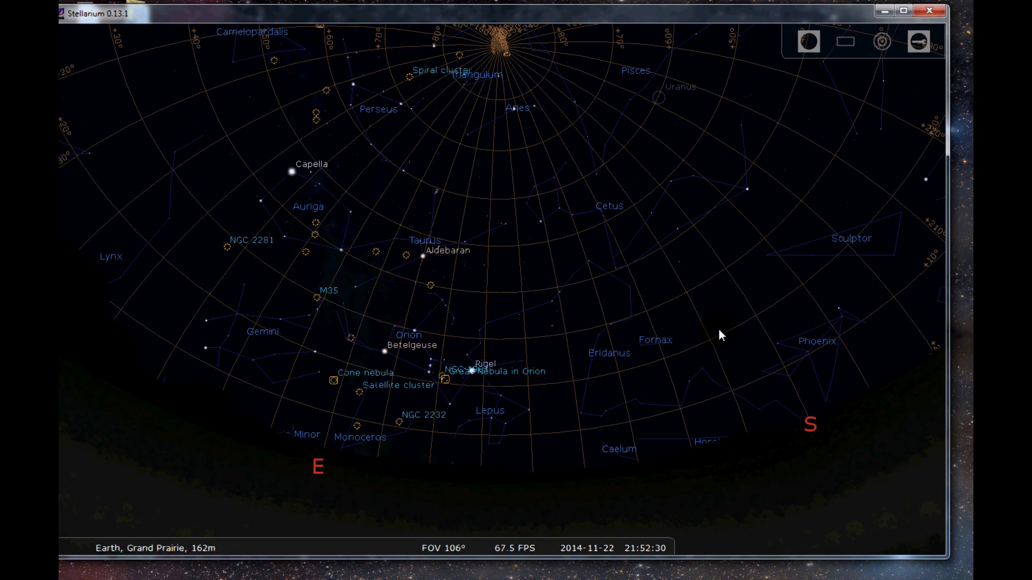
pyautogui.press('Right')
pyautogui.scroll(2, 670, 296)
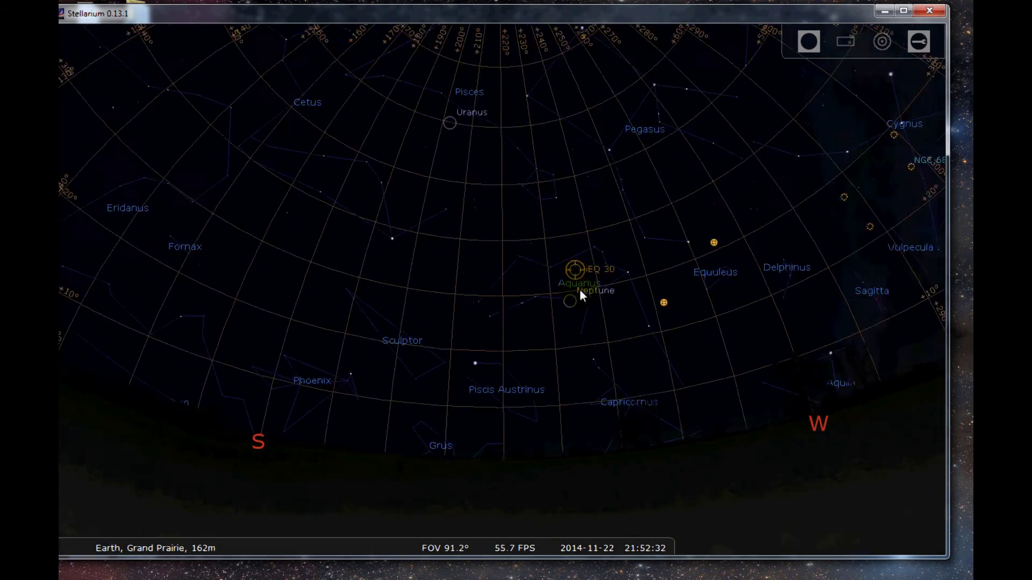
pyautogui.scroll(4, 579, 294)
pyautogui.press('space')
pyautogui.scroll(1, 536, 293)
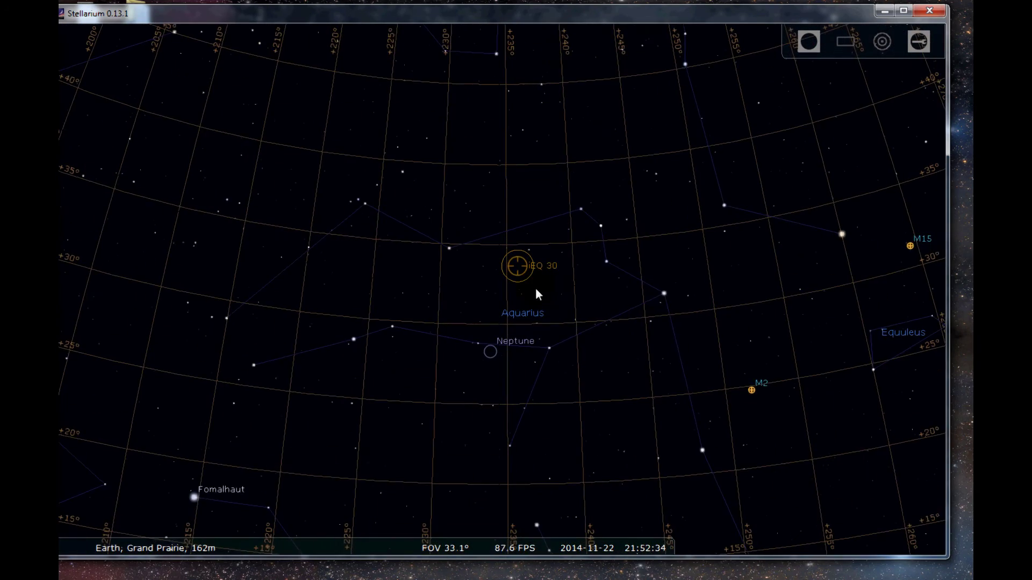
pyautogui.moveTo(535, 288)
pyautogui.mouseDown()
pyautogui.moveTo(513, 276)
pyautogui.moveTo(496, 226)
pyautogui.mouseUp()
pyautogui.scroll(-2, 506, 254)
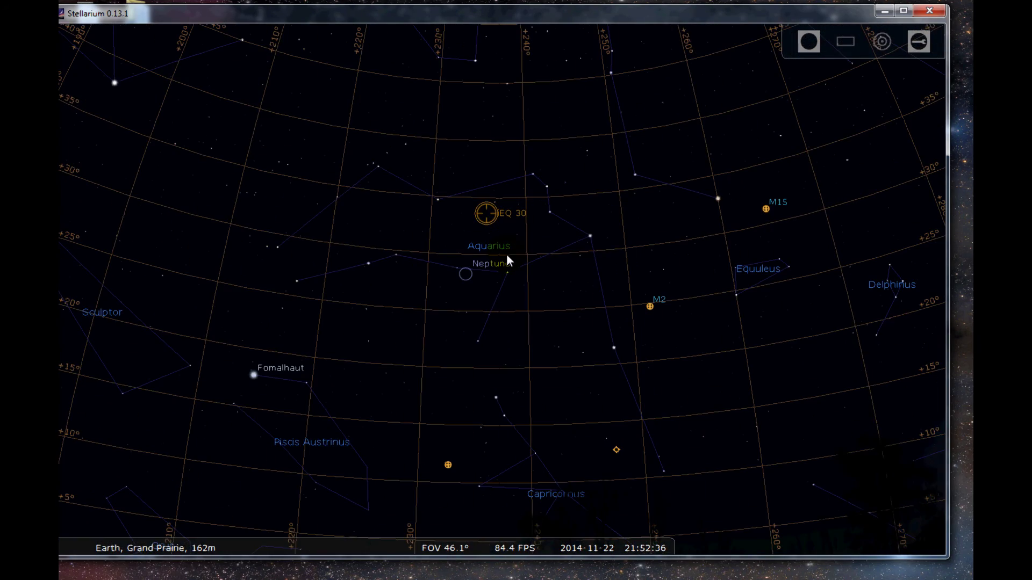
pyautogui.moveTo(507, 256)
pyautogui.mouseDown()
pyautogui.moveTo(547, 305)
pyautogui.moveTo(588, 313)
pyautogui.moveTo(498, 306)
pyautogui.moveTo(512, 264)
pyautogui.mouseUp()
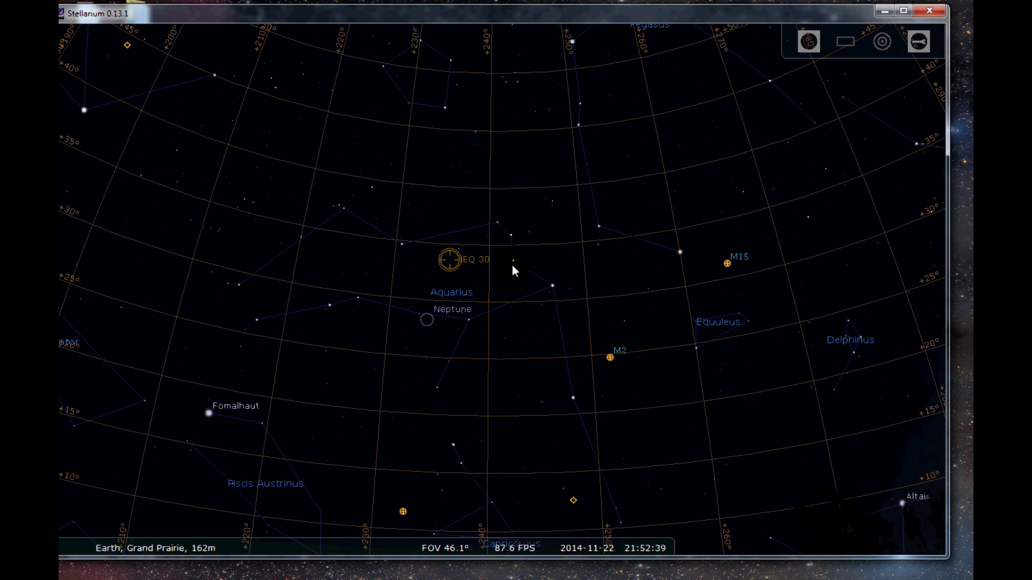
pyautogui.click(727, 264)
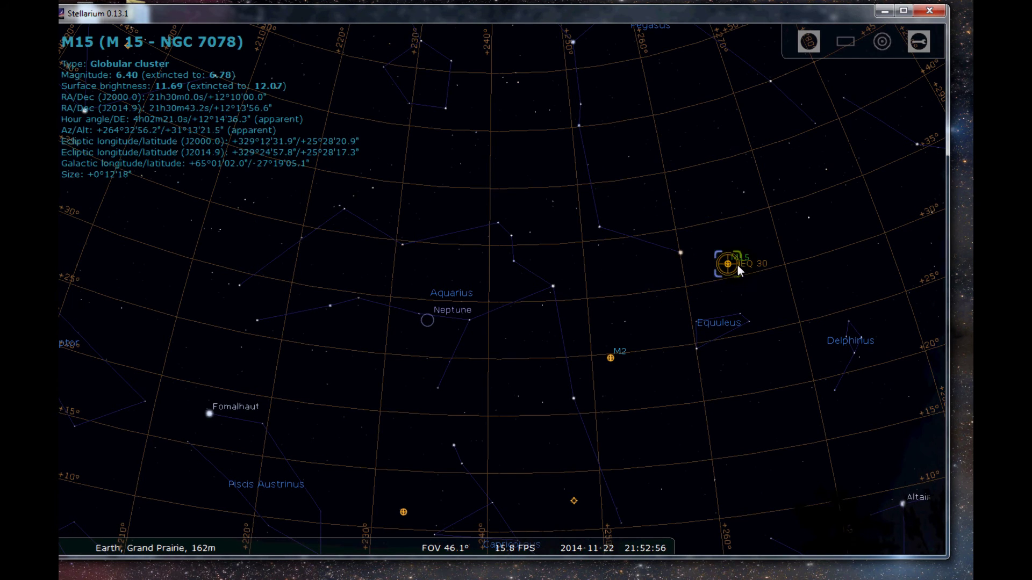
pyautogui.scroll(3, 740, 263)
pyautogui.press('space')
pyautogui.scroll(5, 554, 290)
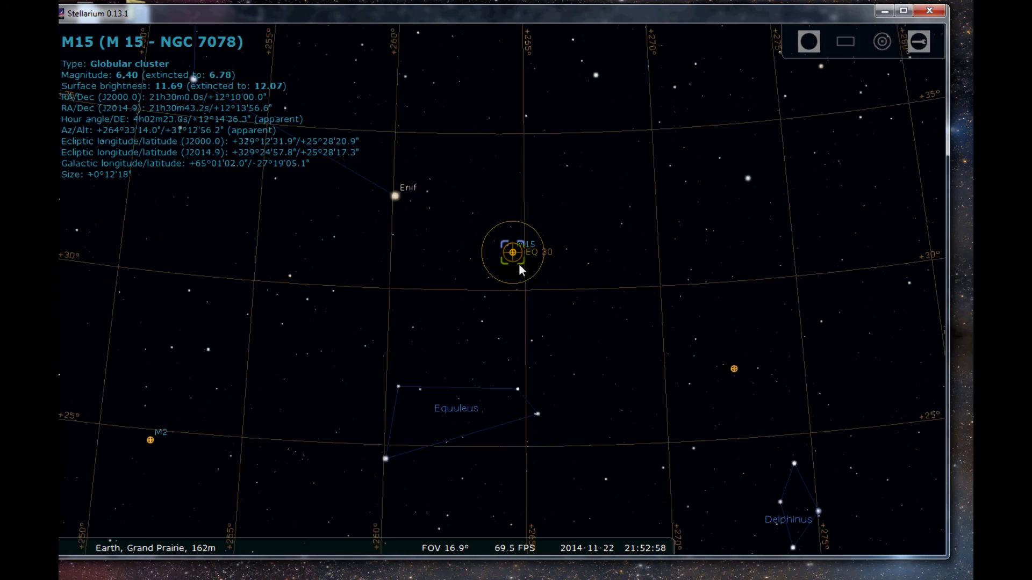
pyautogui.scroll(3, 544, 198)
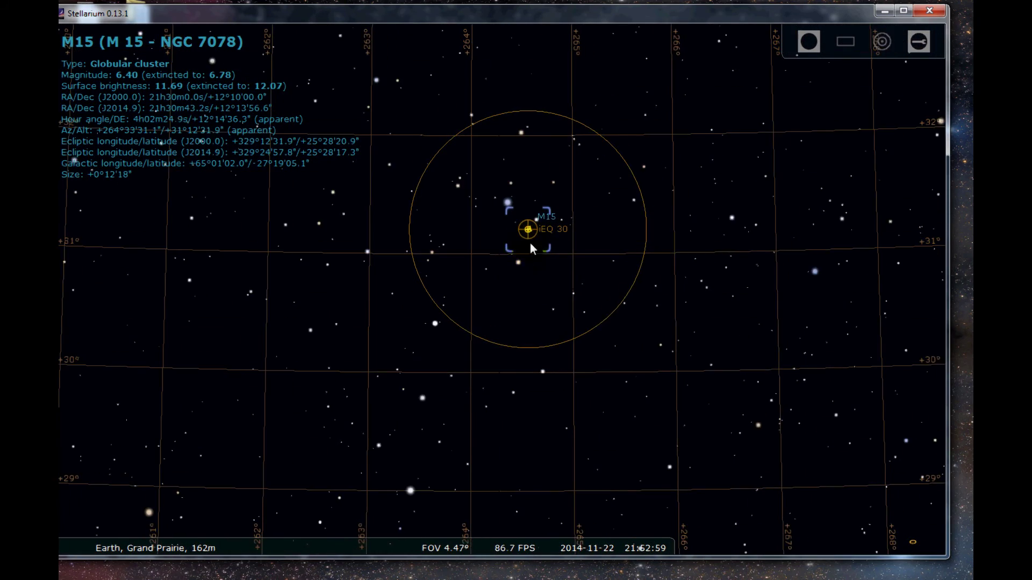
pyautogui.scroll(2, 543, 218)
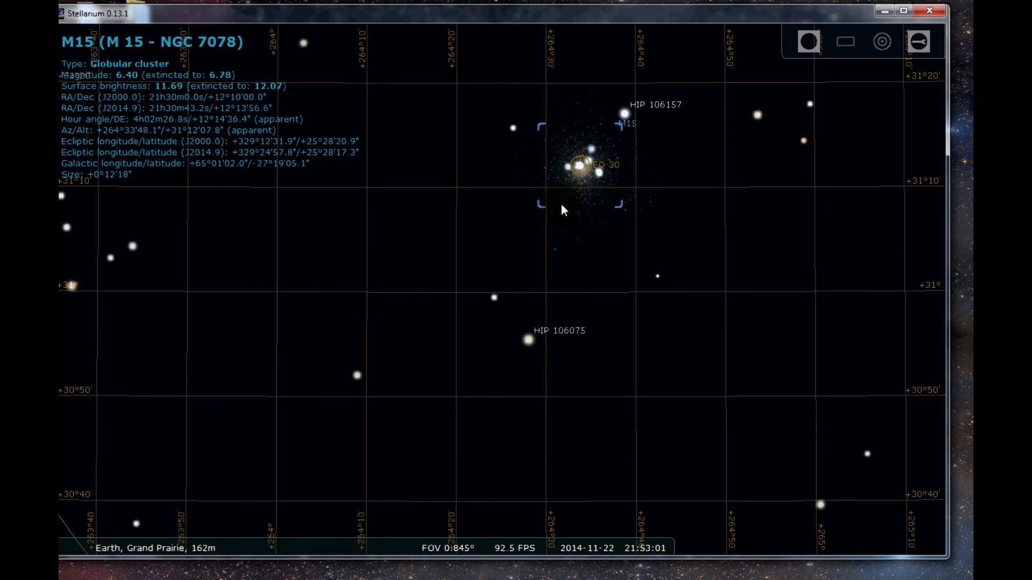
pyautogui.scroll(-3, 493, 321)
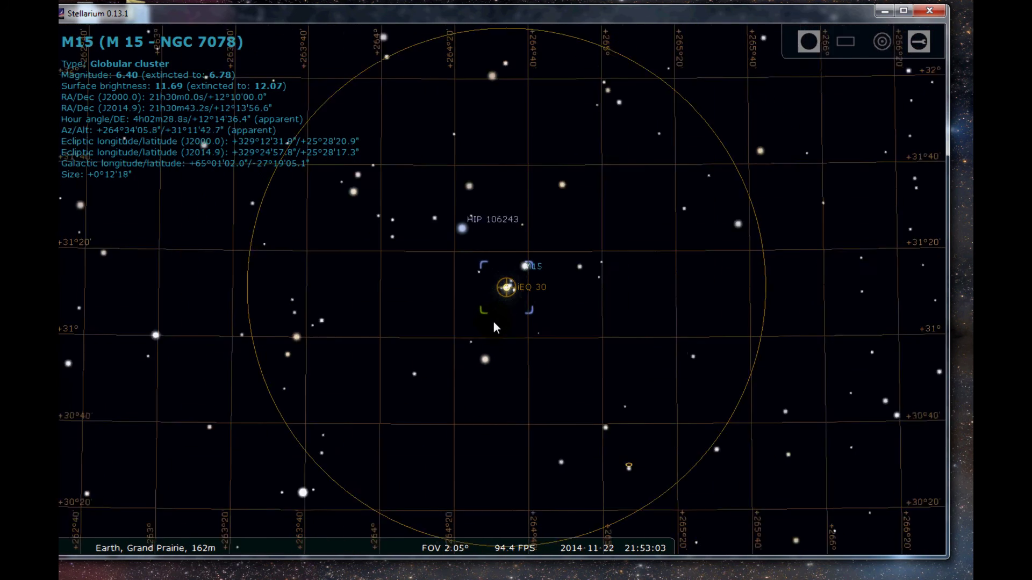
pyautogui.scroll(-2, 665, 285)
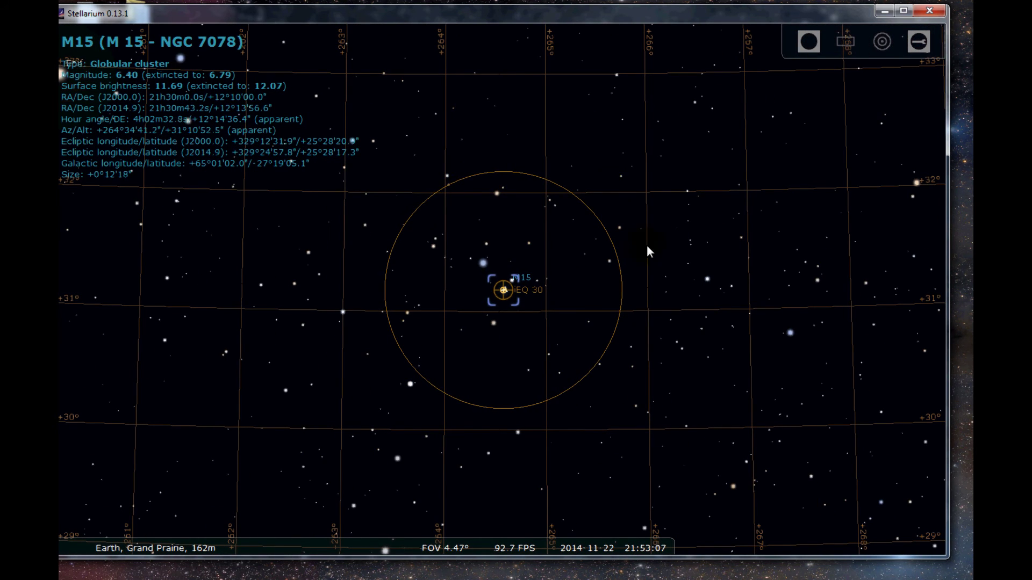
pyautogui.scroll(-3, 623, 309)
pyautogui.scroll(-4, 625, 312)
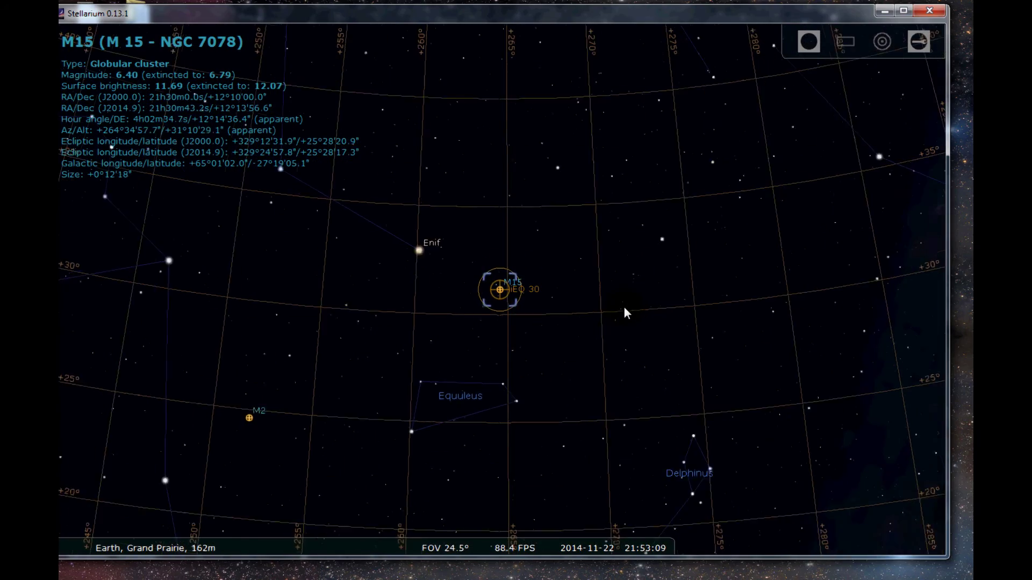
pyautogui.moveTo(434, 317); pyautogui.dragTo(751, 322)
pyautogui.scroll(-3, 665, 322)
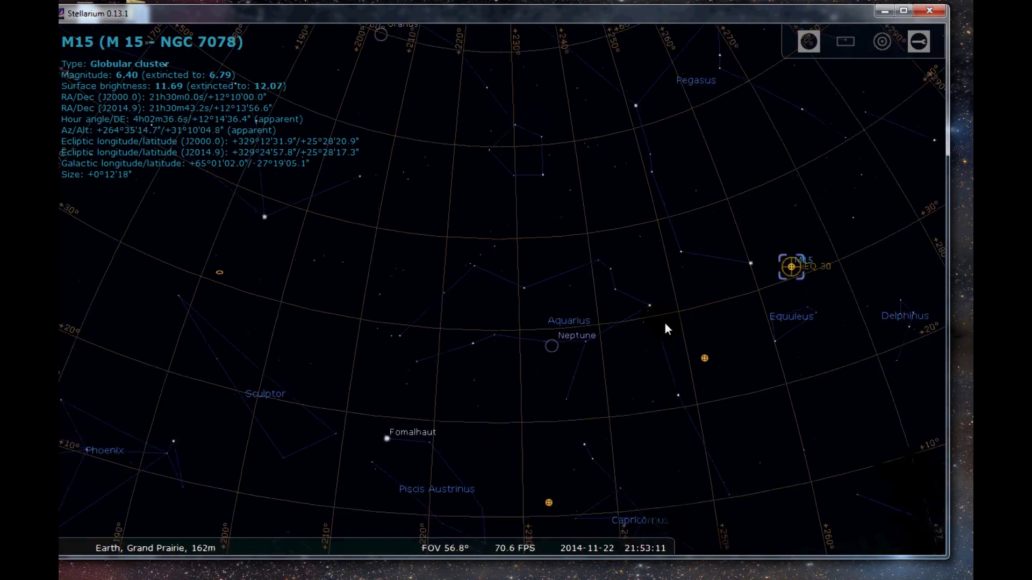
pyautogui.moveTo(401, 281); pyautogui.dragTo(598, 311)
pyautogui.scroll(-3, 593, 307)
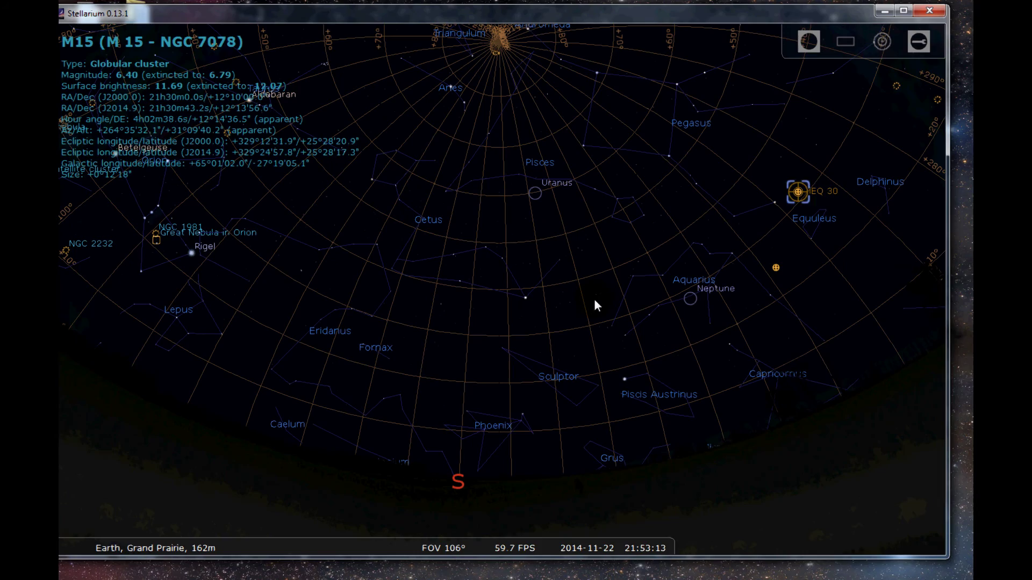
# Pan to the northern sky and select the open cluster NGC 7160 in Cepheus
pyautogui.moveTo(595, 300)
pyautogui.mouseDown()
pyautogui.moveTo(525, 350)
pyautogui.moveTo(576, 352)
pyautogui.moveTo(591, 318)
pyautogui.mouseUp()
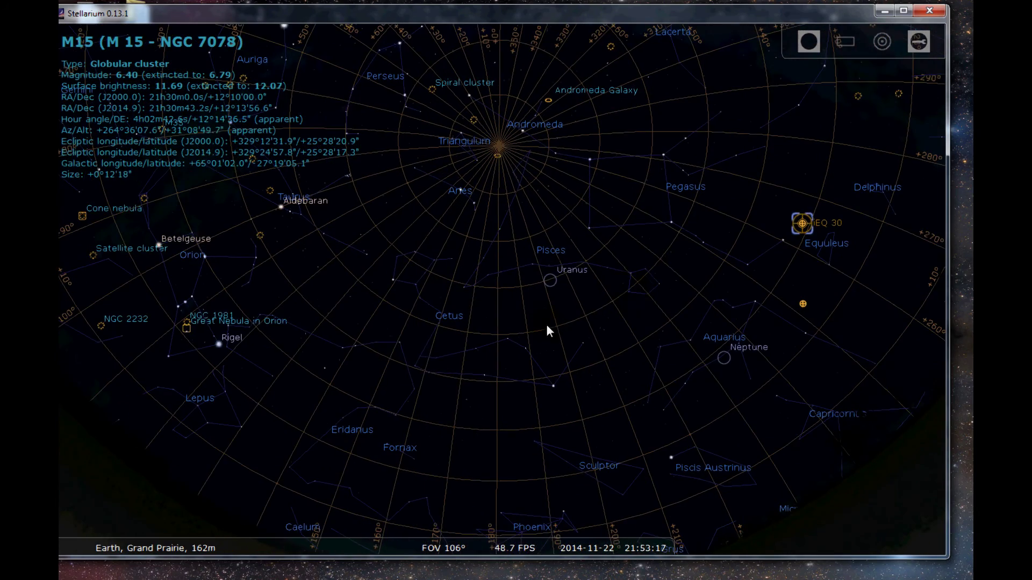
pyautogui.moveTo(322, 320); pyautogui.dragTo(482, 309)
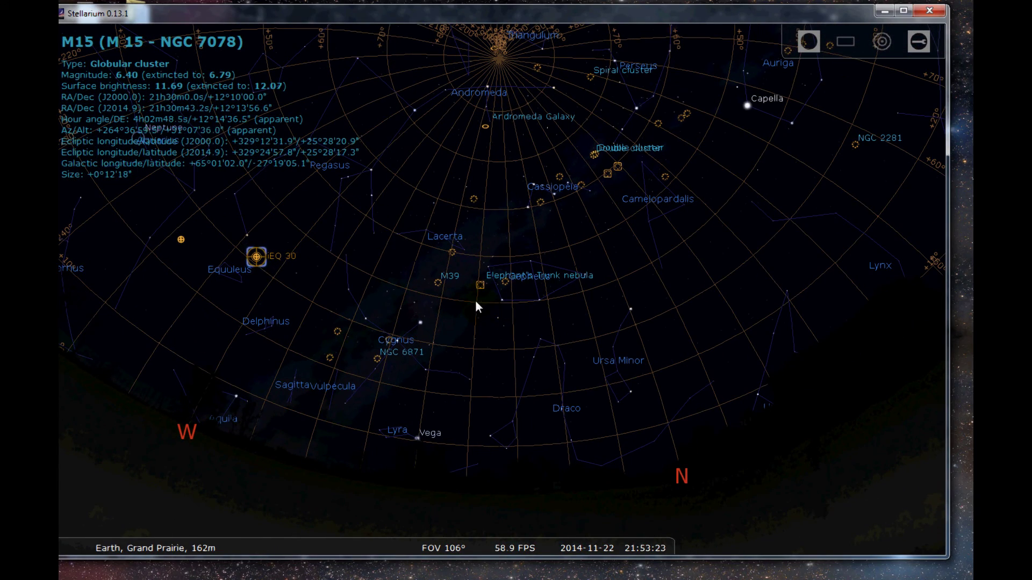
pyautogui.click(507, 279)
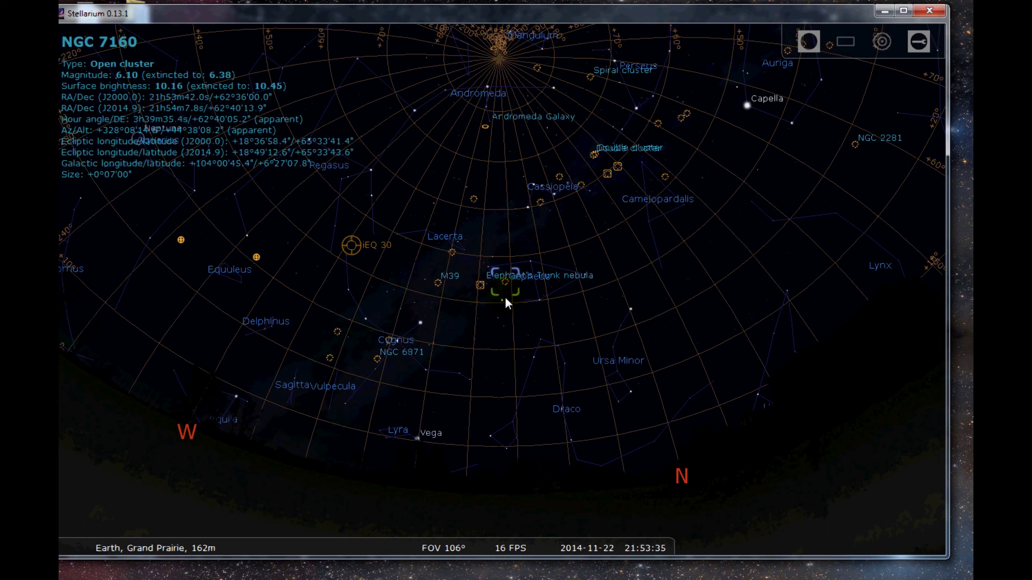
# Zoom in and centre the view on NGC 7160
pyautogui.scroll(3, 501, 283)
pyautogui.scroll(3, 494, 257)
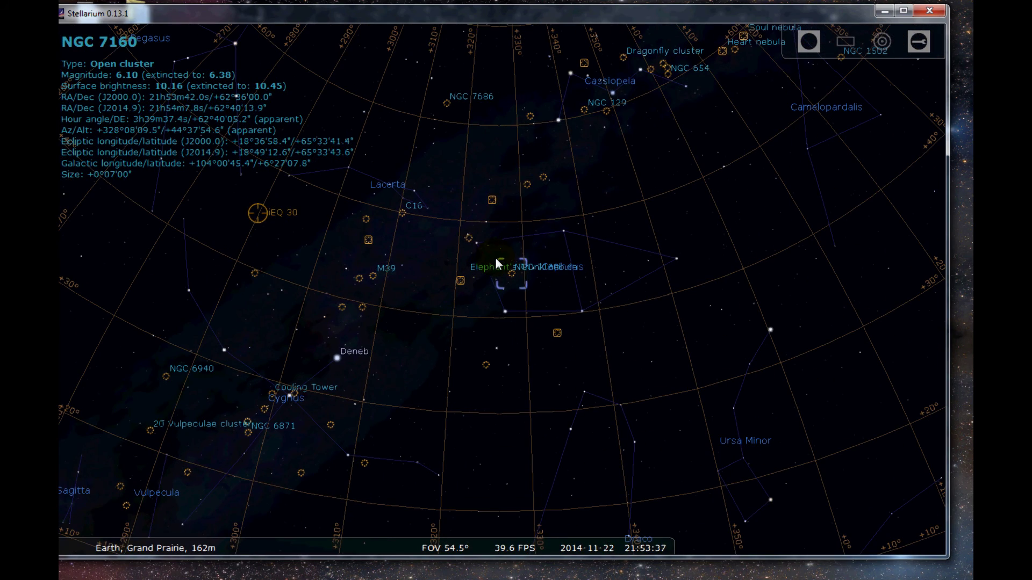
pyautogui.scroll(-1, 504, 253)
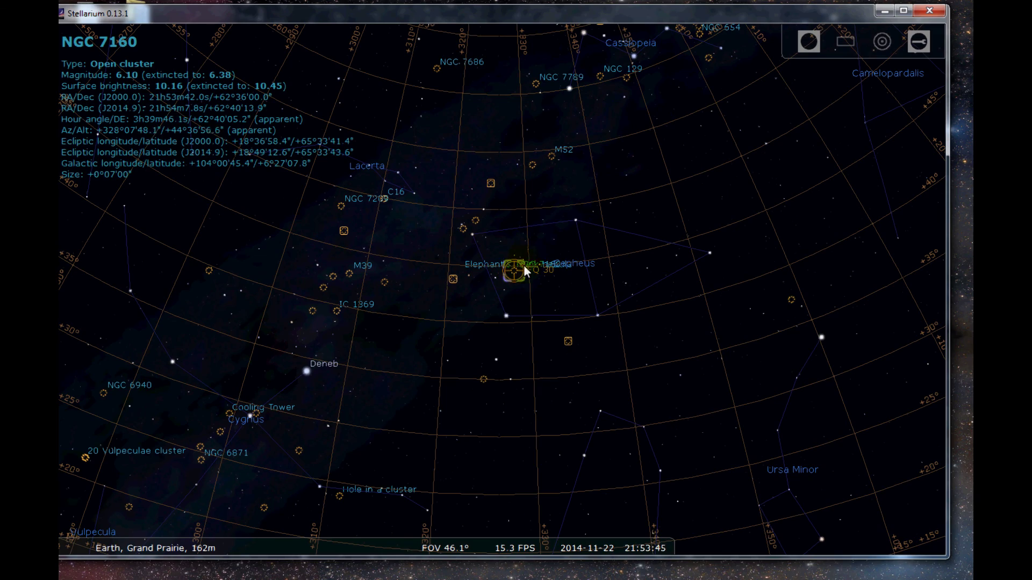
pyautogui.scroll(5, 521, 268)
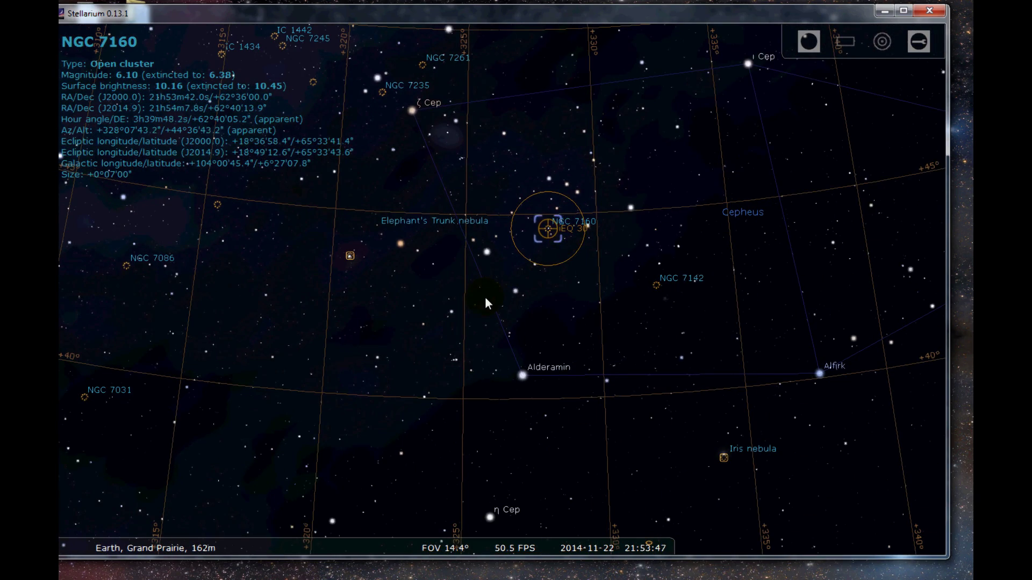
pyautogui.doubleClick(549, 230)
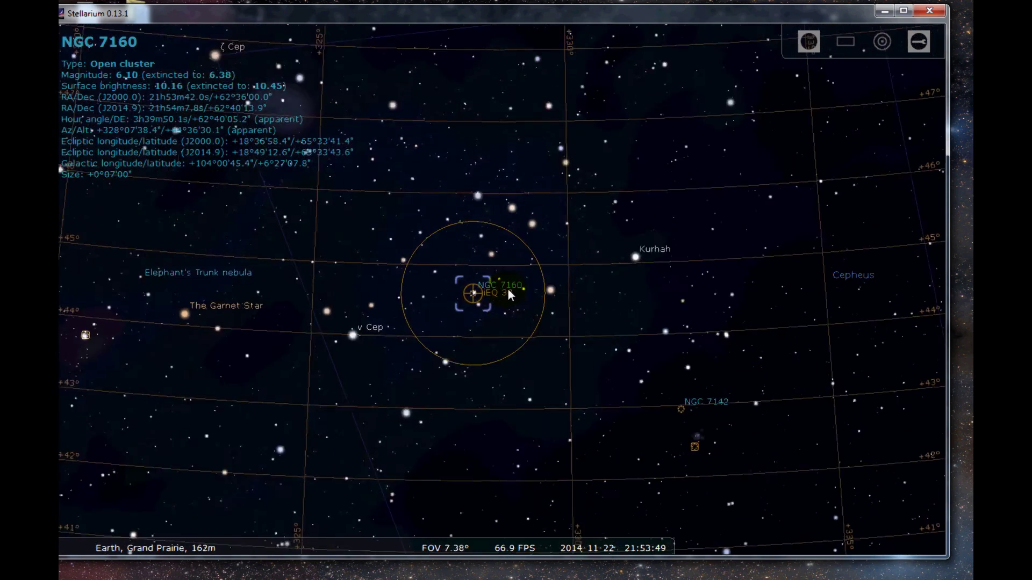
pyautogui.scroll(2, 508, 290)
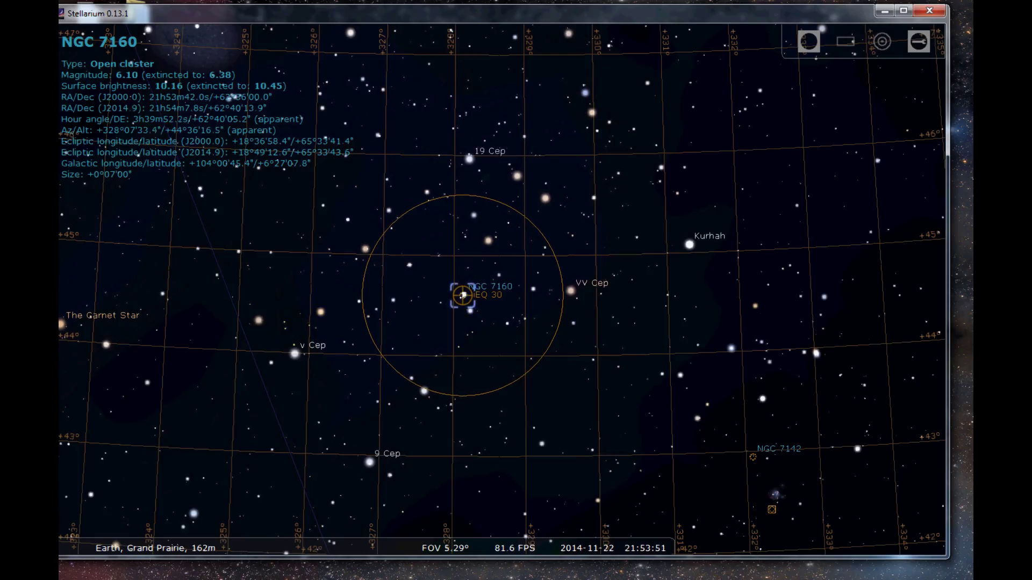